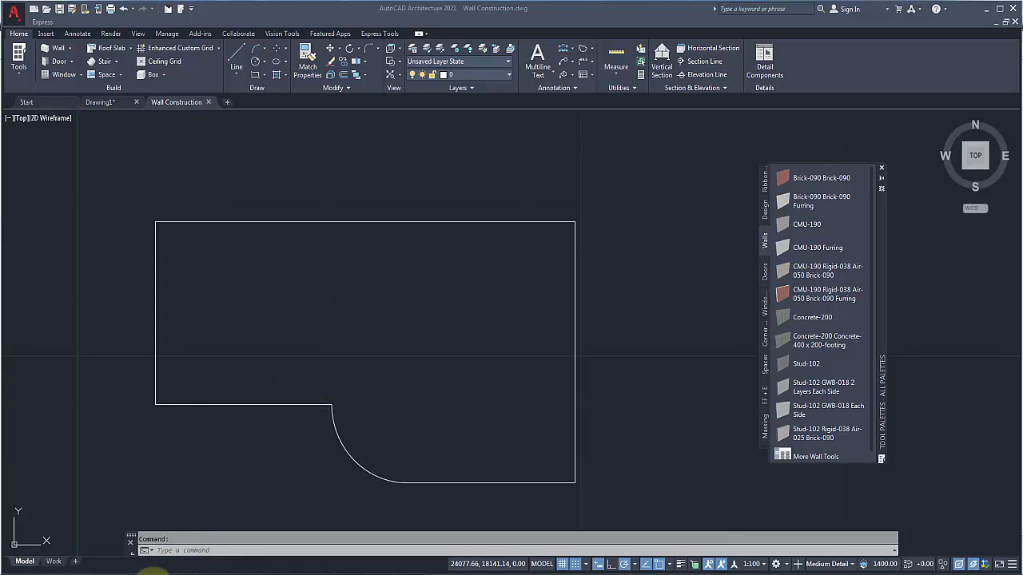
Step: Switch to the web browser and view the instructor's YouTube channel, Dailymotion channel and website, including the Total Station models under Survey Instruments
{"action": "left_click", "coordinate": [151, 569]}
{"action": "left_click", "coordinate": [80, 9]}
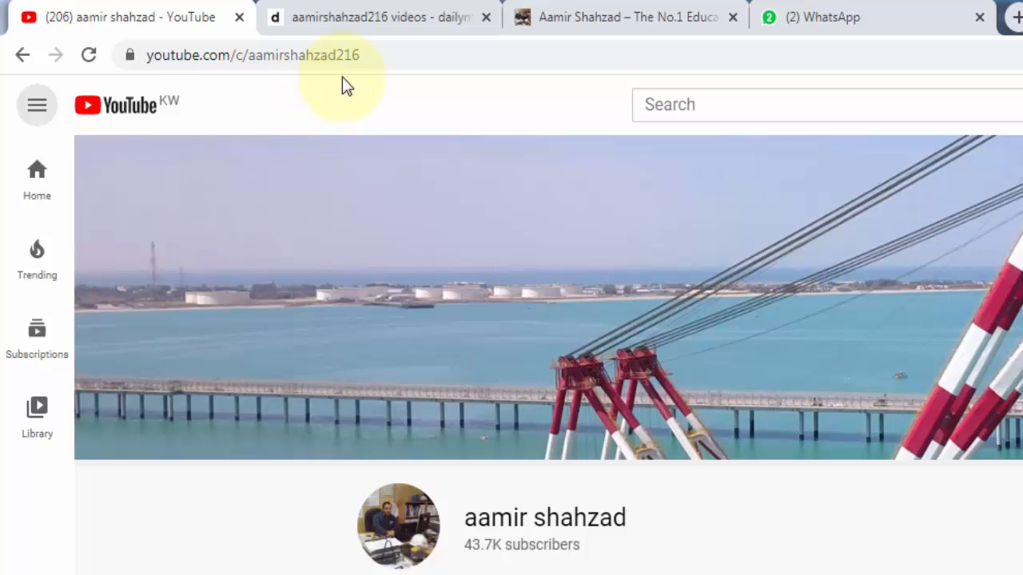
{"action": "left_click", "coordinate": [375, 15]}
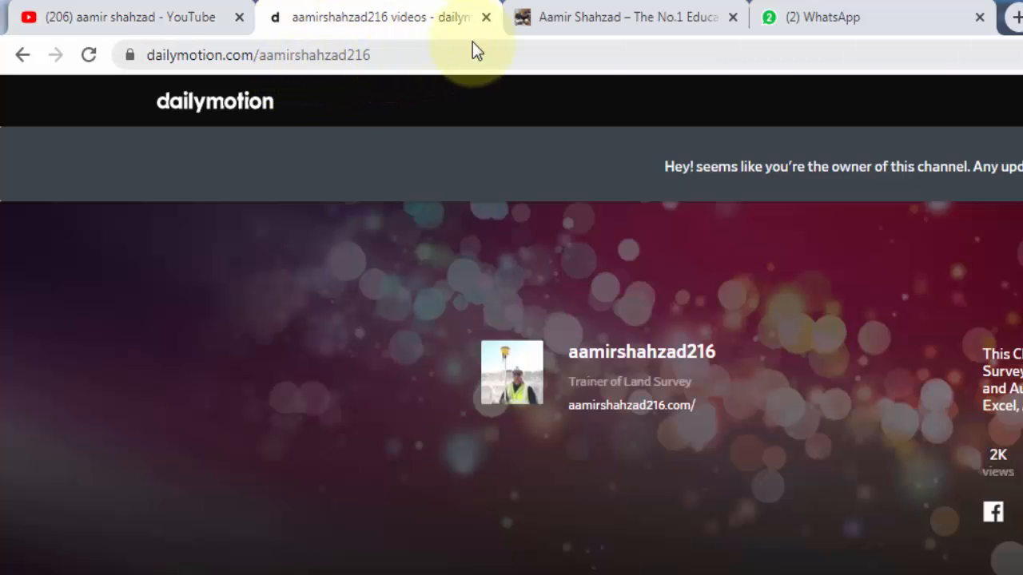
{"action": "left_click", "coordinate": [576, 16]}
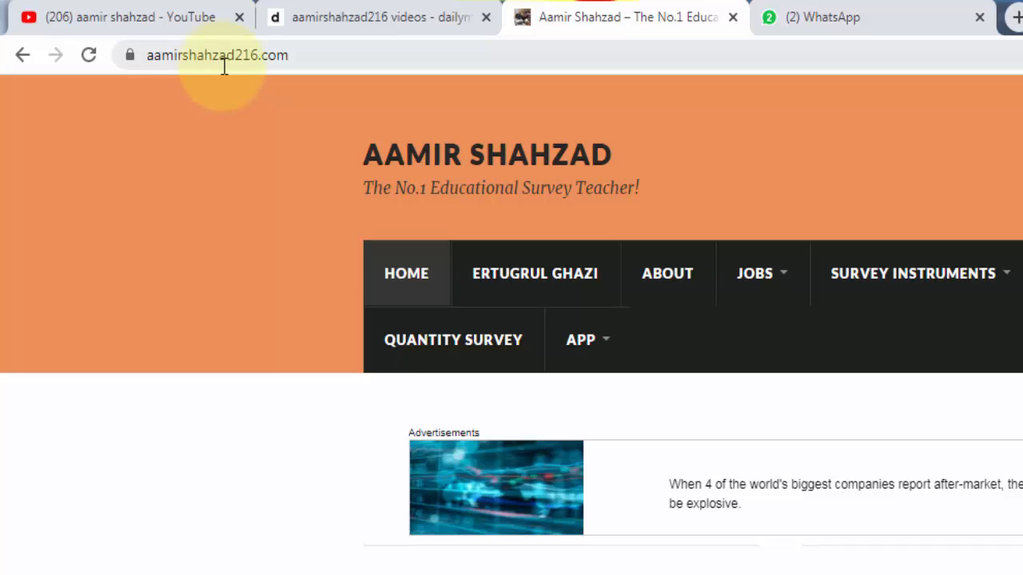
{"action": "mouse_move", "coordinate": [913, 273]}
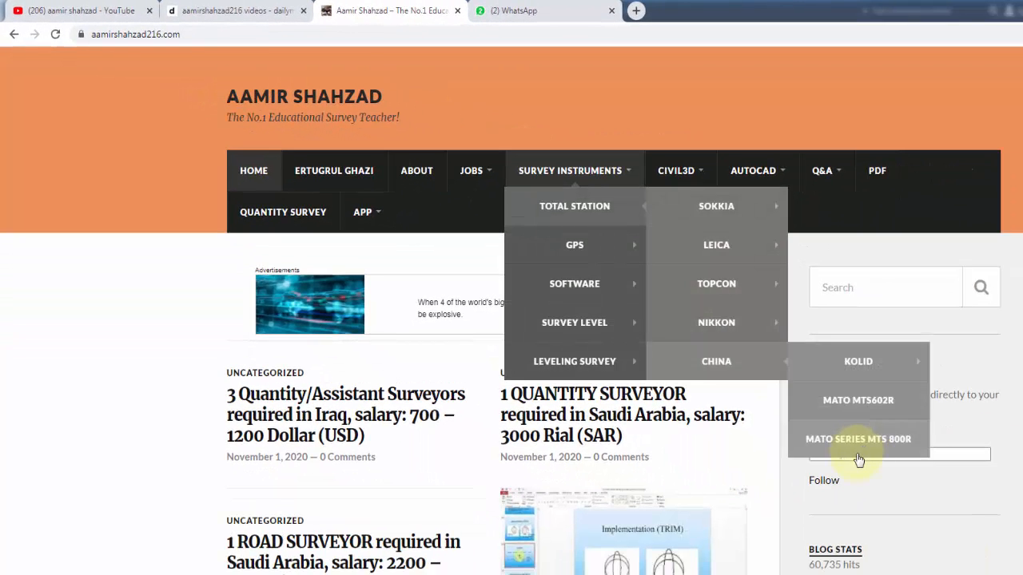
{"action": "left_click", "coordinate": [894, 453]}
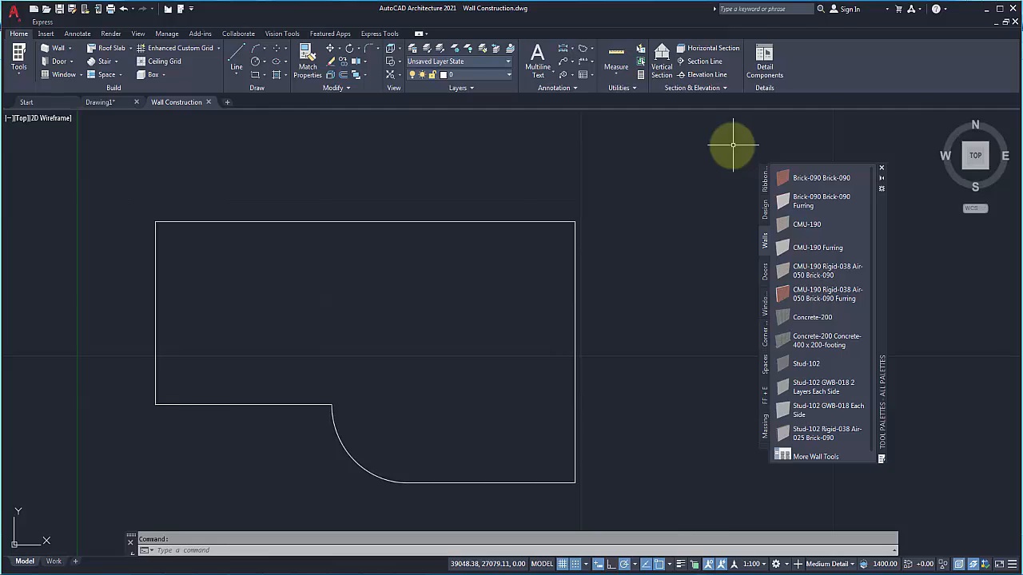
Step: View the Wall Construction.dwg exercise file in the 03-Basic Wall Construction folder in Windows Explorer, and return to AutoCAD Architecture
{"action": "left_click", "coordinate": [988, 11]}
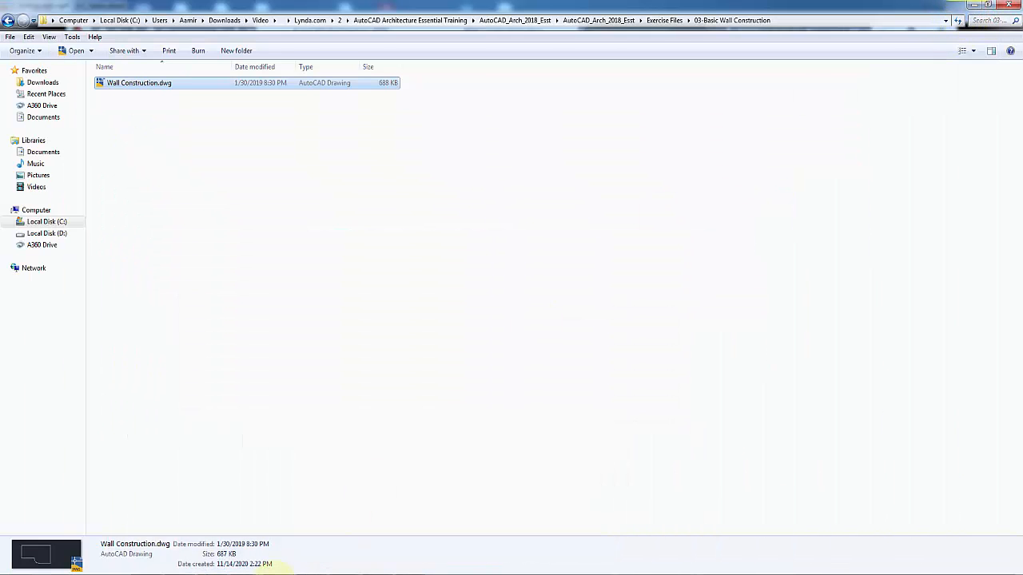
{"action": "mouse_move", "coordinate": [199, 543]}
{"action": "left_click", "coordinate": [148, 533]}
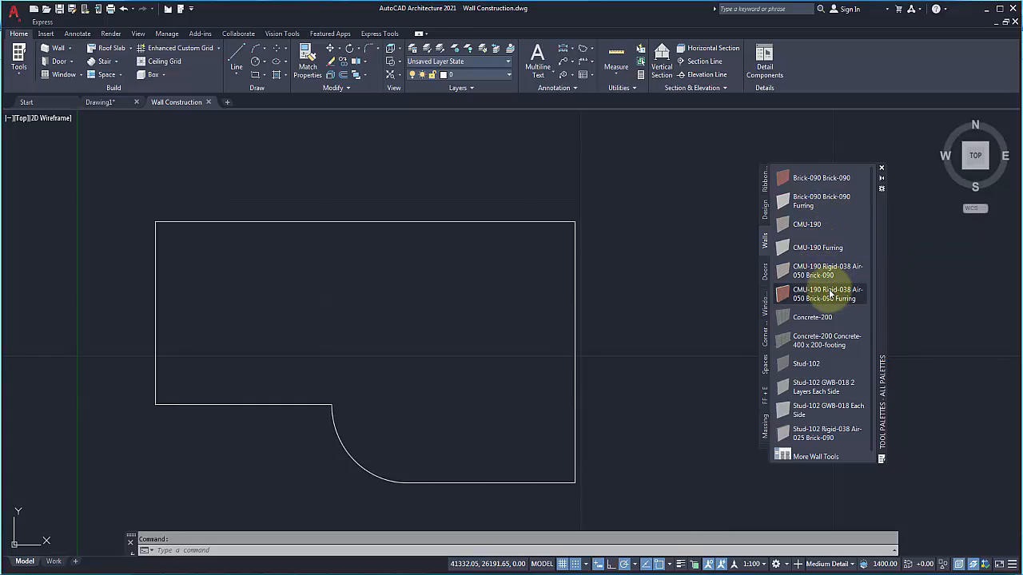
Step: Start the general Wall command and examine the enlarged preview of its current wall style
{"action": "left_click", "coordinate": [808, 179]}
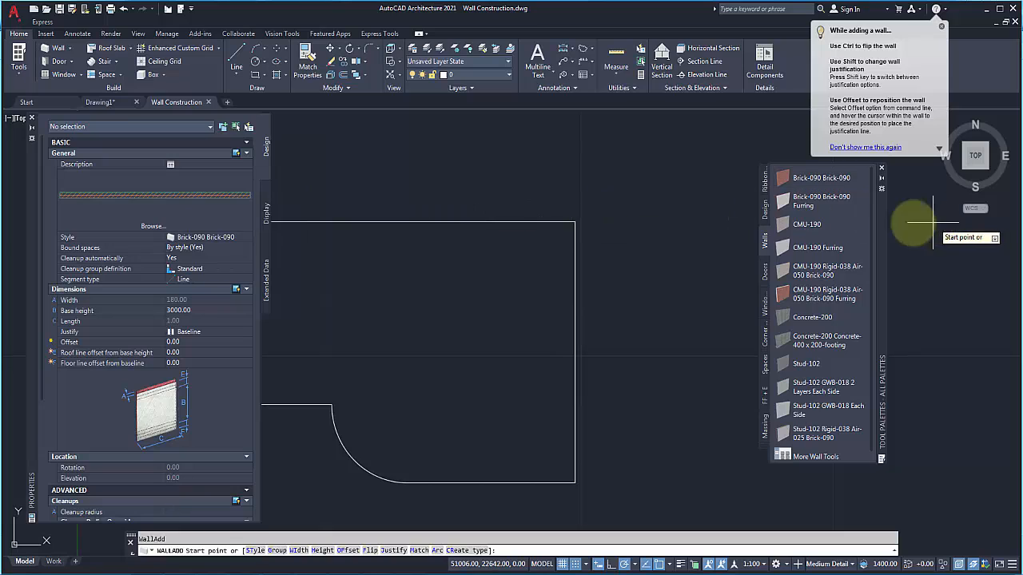
{"action": "left_click", "coordinate": [31, 117]}
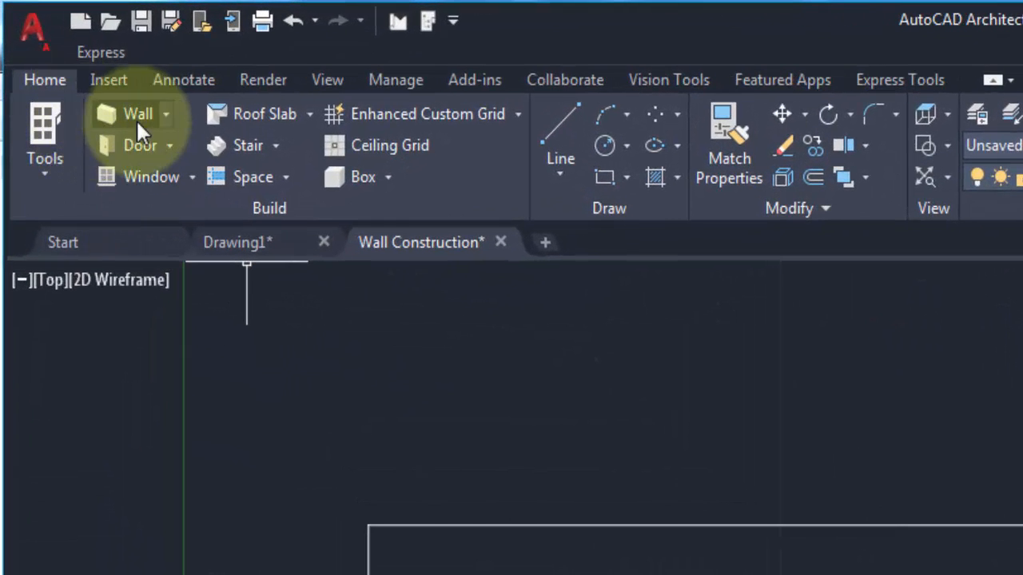
{"action": "left_click", "coordinate": [166, 115]}
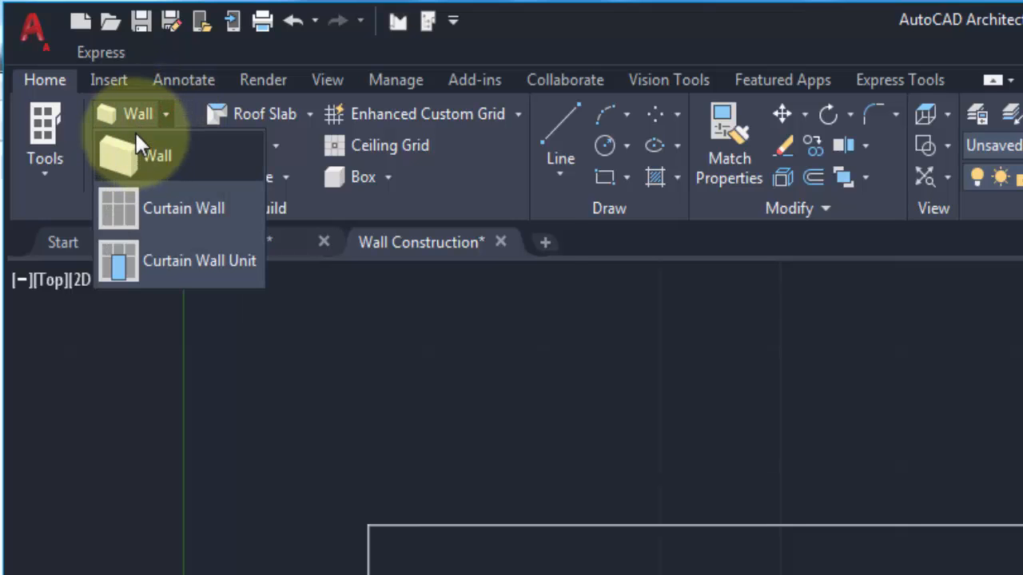
{"action": "left_click", "coordinate": [136, 140]}
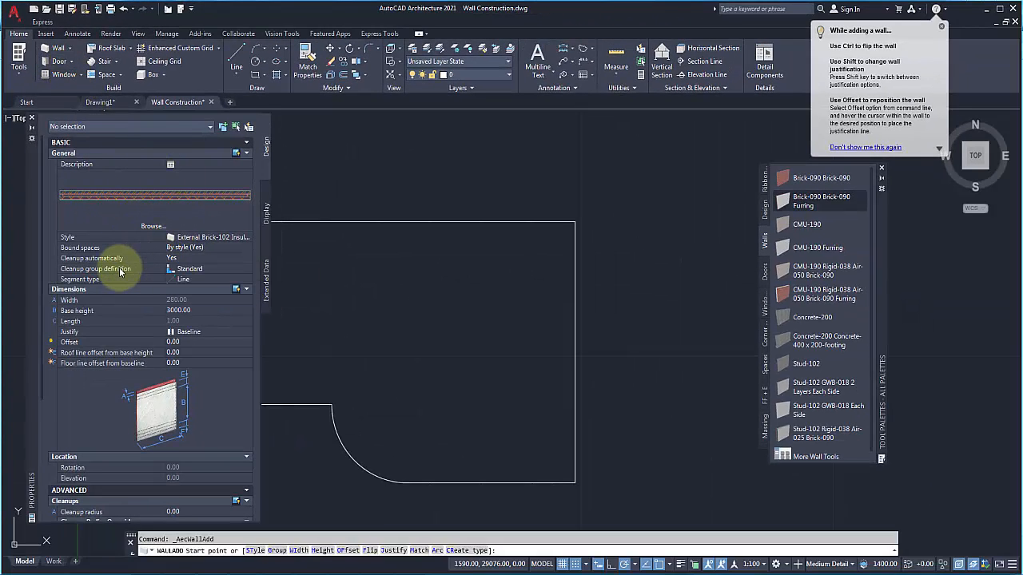
{"action": "mouse_move", "coordinate": [147, 178]}
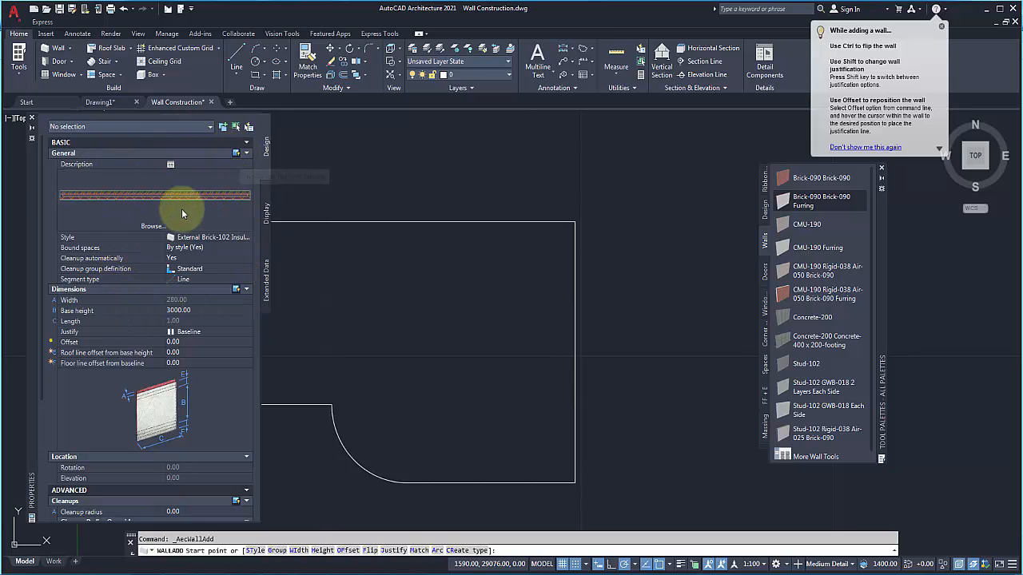
{"action": "mouse_move", "coordinate": [145, 202]}
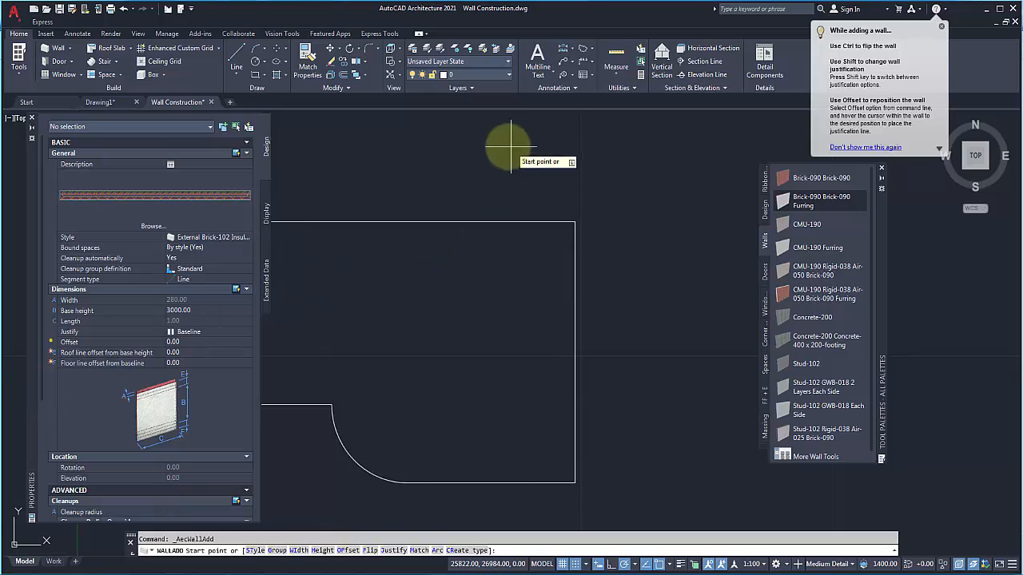
{"action": "mouse_move", "coordinate": [177, 212]}
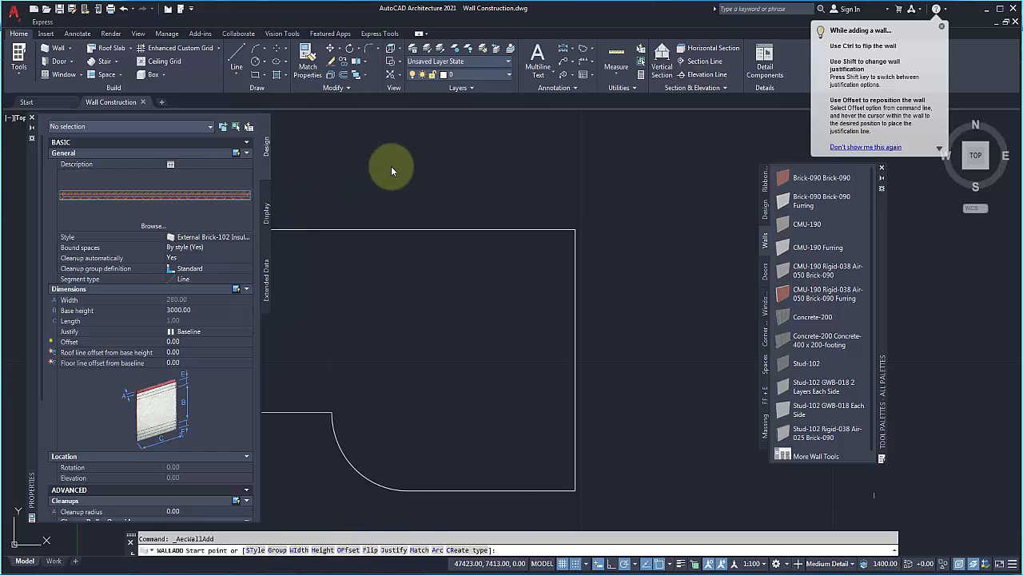
{"action": "mouse_move", "coordinate": [197, 190]}
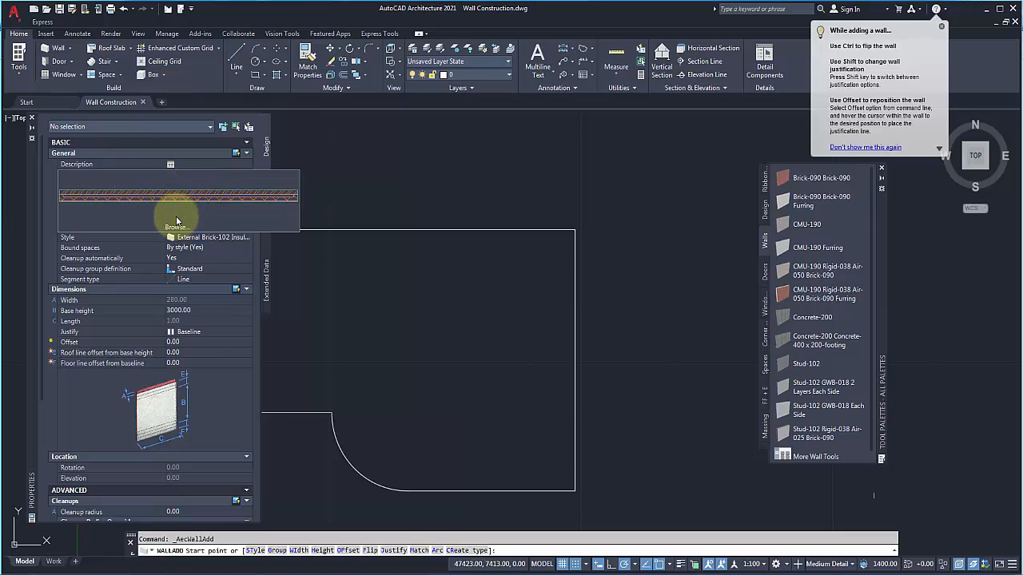
Step: Browse the wall styles from the content library drawings, and close the Styles Browser
{"action": "left_click", "coordinate": [176, 227]}
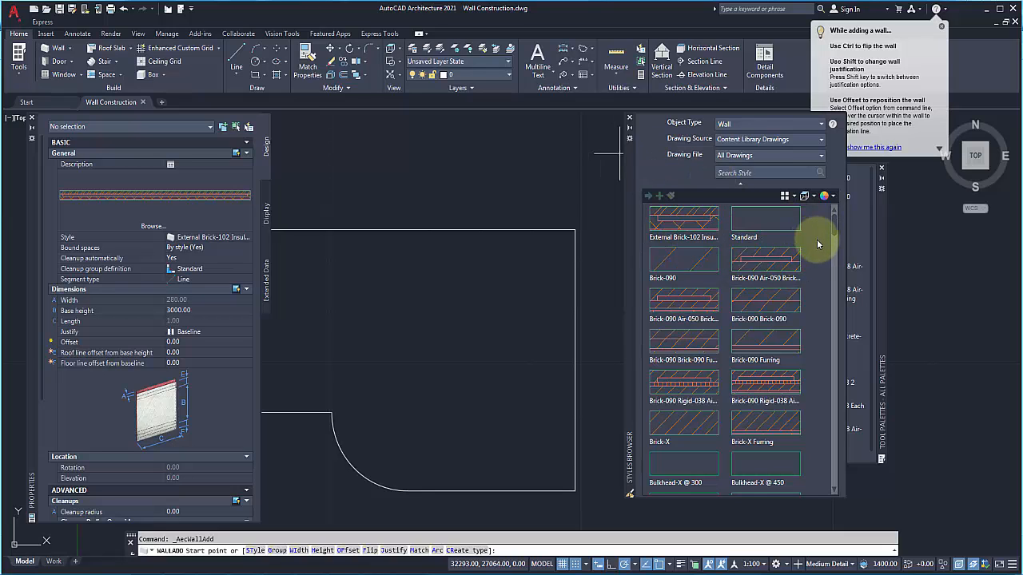
{"action": "left_click_drag", "start_coordinate": [833, 229], "coordinate": [850, 167]}
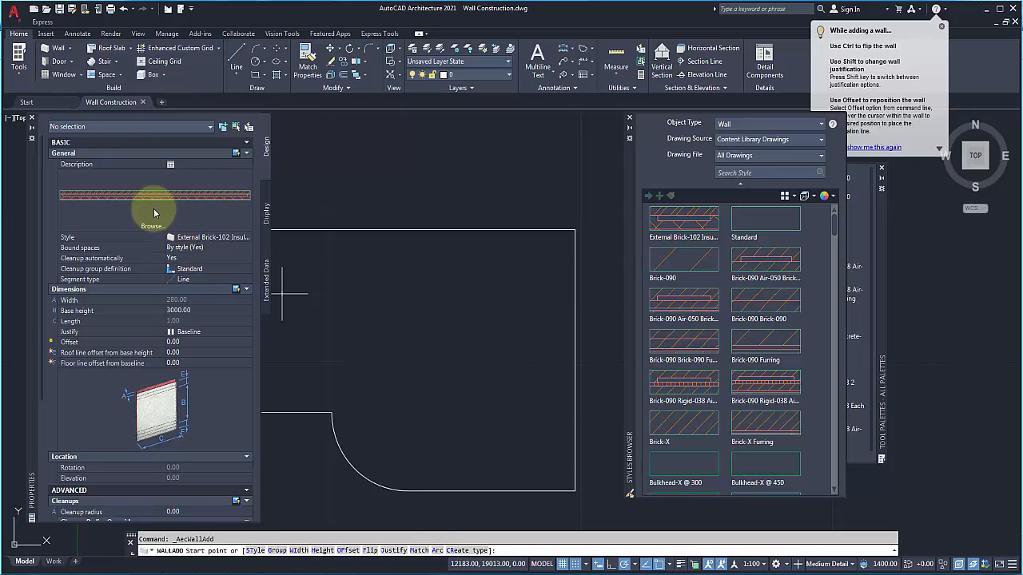
{"action": "mouse_move", "coordinate": [136, 205]}
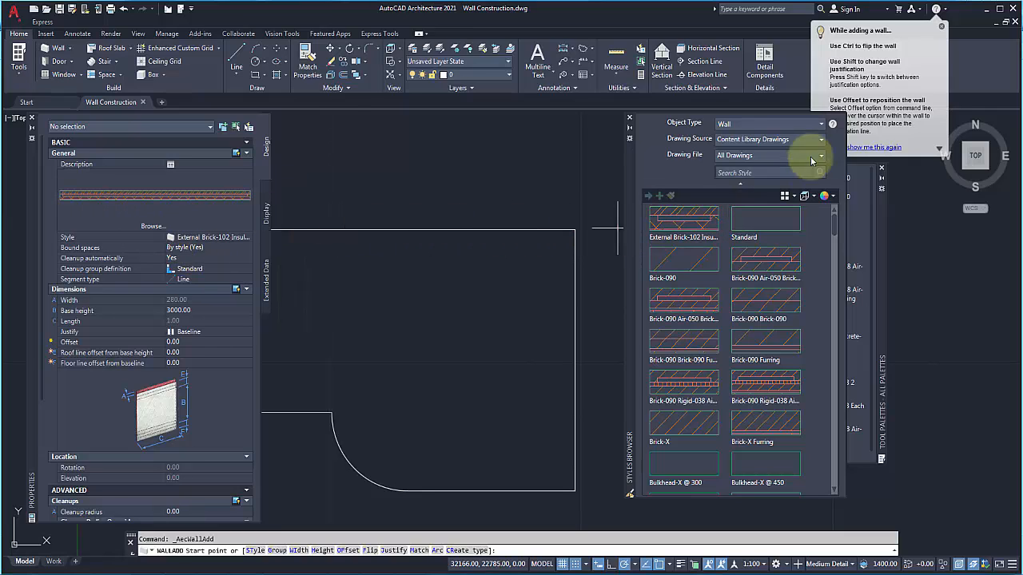
{"action": "left_click", "coordinate": [629, 118]}
{"action": "scroll", "coordinate": [435, 283], "scroll_direction": "down", "scroll_amount": 4}
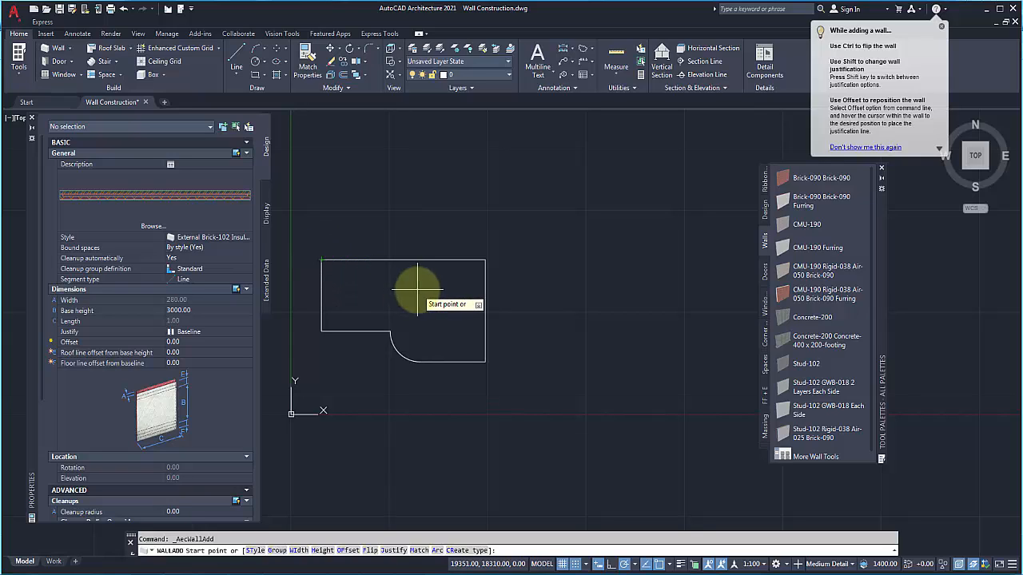
{"action": "mouse_move", "coordinate": [165, 214]}
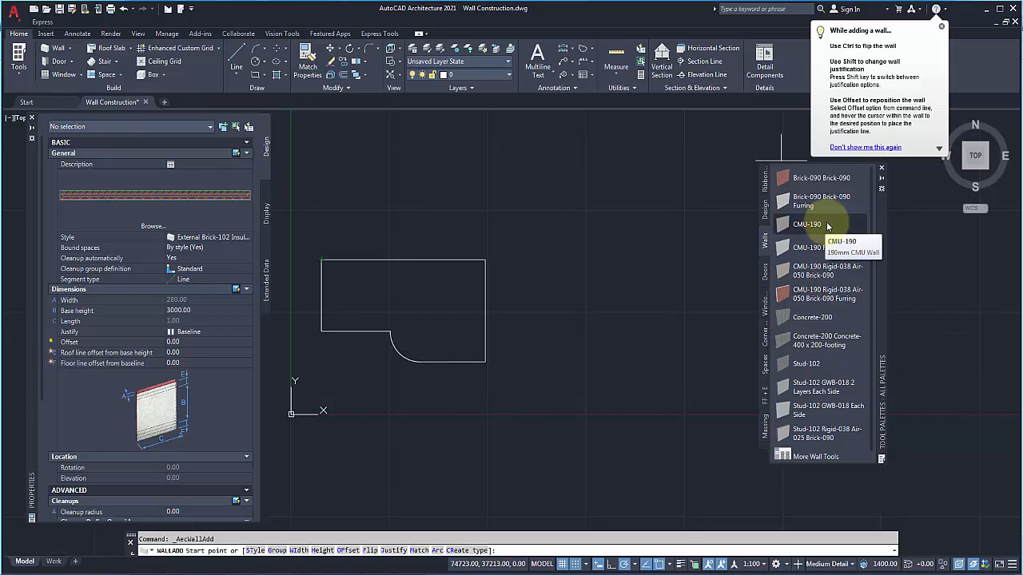
{"action": "mouse_move", "coordinate": [124, 209]}
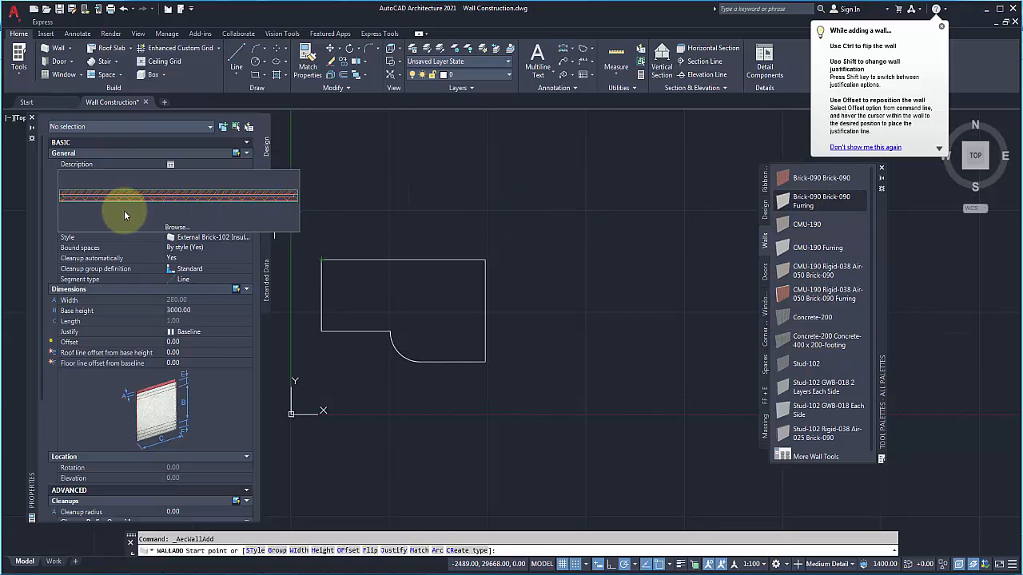
{"action": "left_click", "coordinate": [176, 227]}
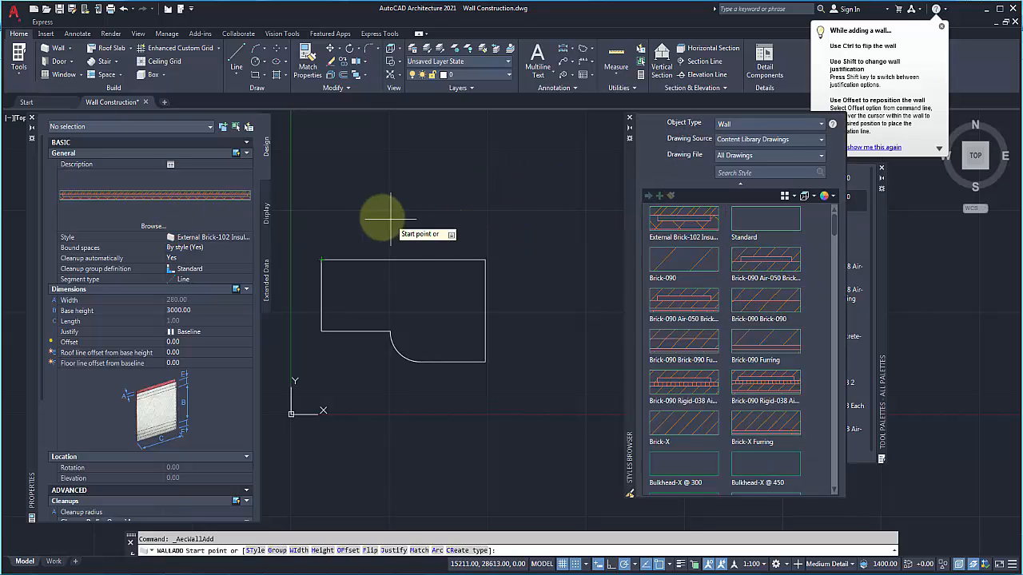
{"action": "key", "text": "Escape"}
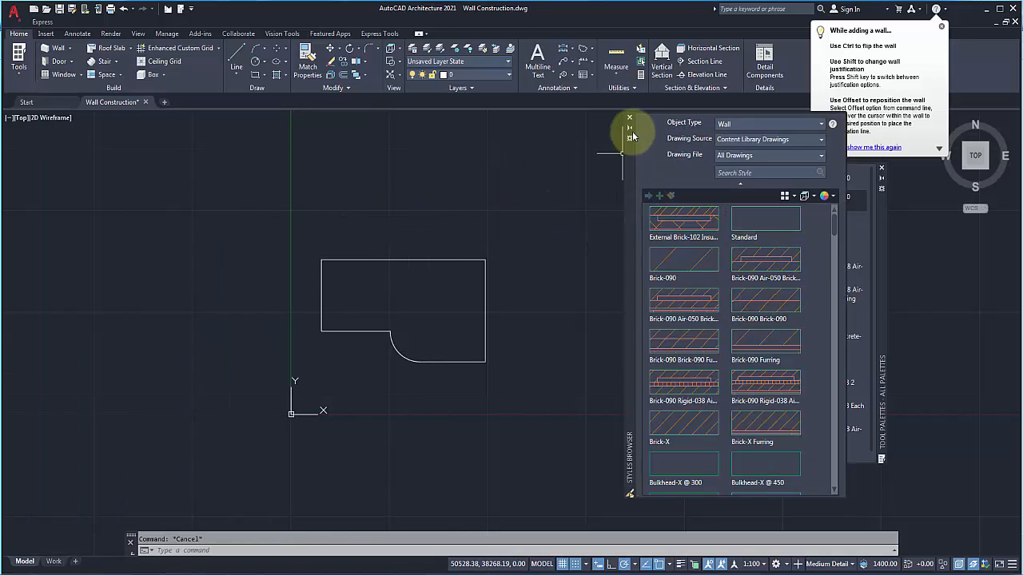
{"action": "left_click", "coordinate": [628, 119]}
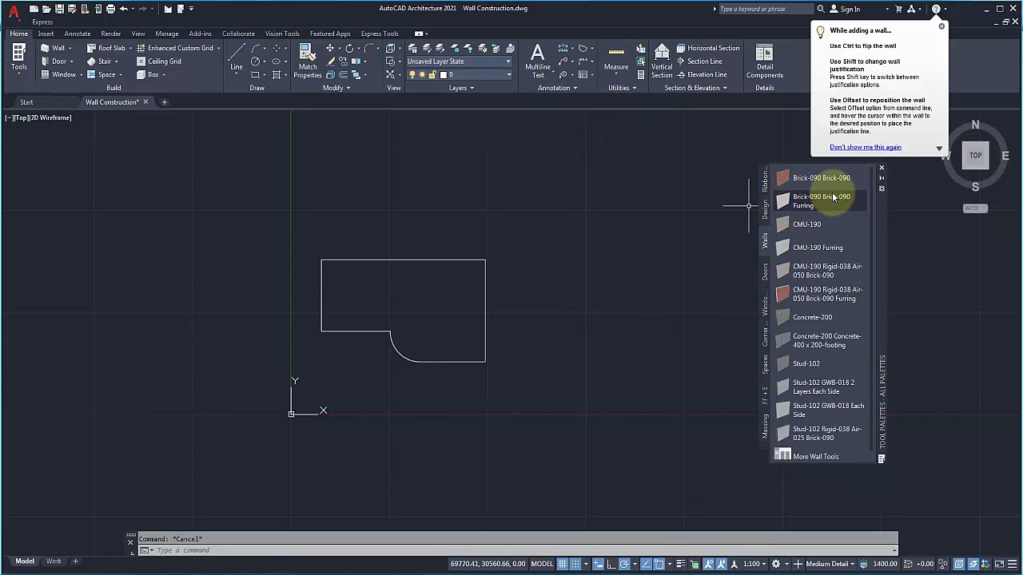
Step: Start a Brick-090 Brick-090 wall and search the wall style library for "ex"
{"action": "left_click", "coordinate": [815, 178]}
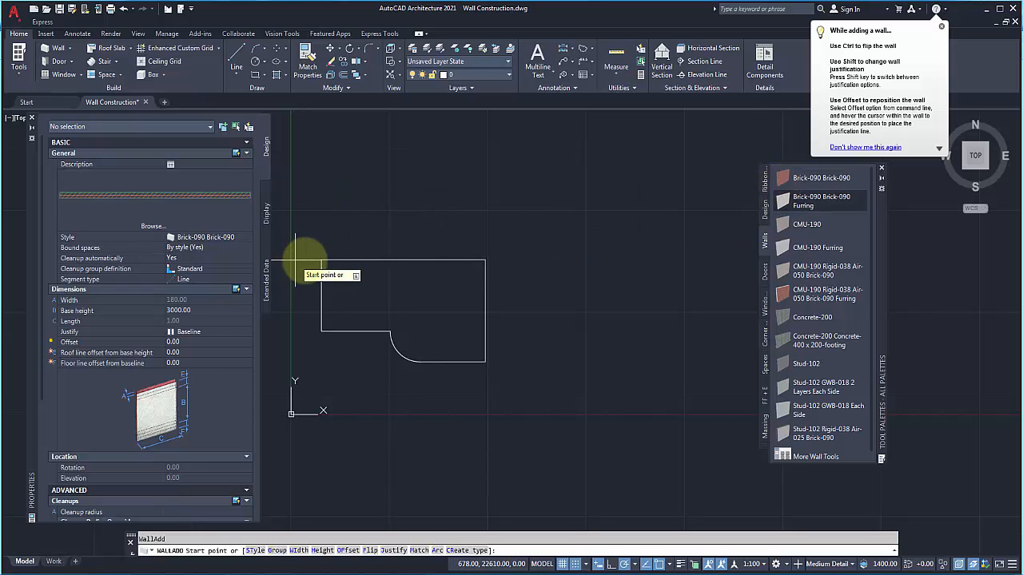
{"action": "left_click", "coordinate": [175, 226]}
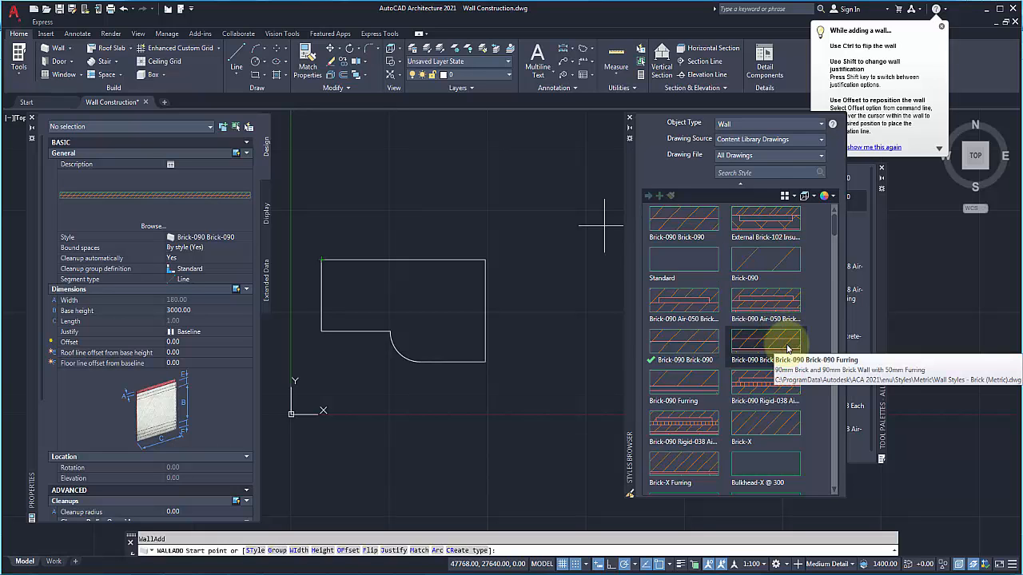
{"action": "left_click", "coordinate": [759, 173]}
{"action": "type", "text": "ex"}
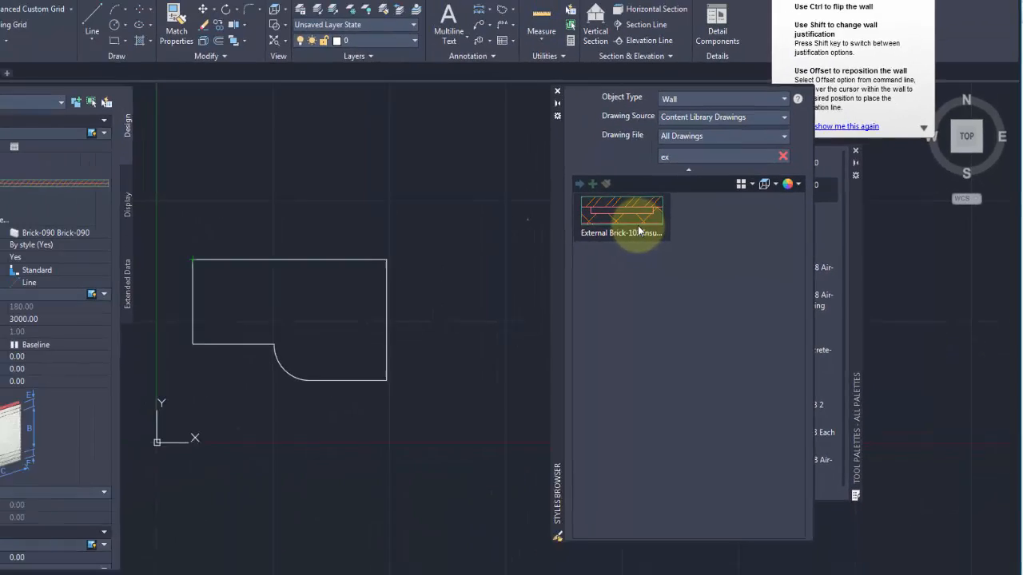
{"action": "left_click", "coordinate": [500, 214]}
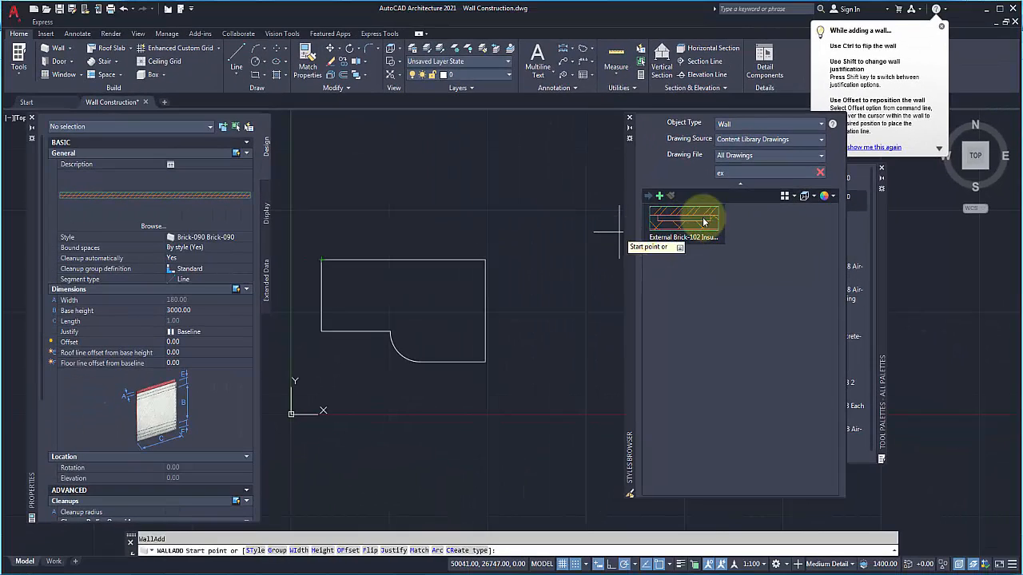
Step: Draw connected Brick-090 Brick-090 walls from the outline's upper-left corner along its top, right and bottom edges to the start of the arc
{"action": "scroll", "coordinate": [320, 262], "scroll_direction": "up", "scroll_amount": 5}
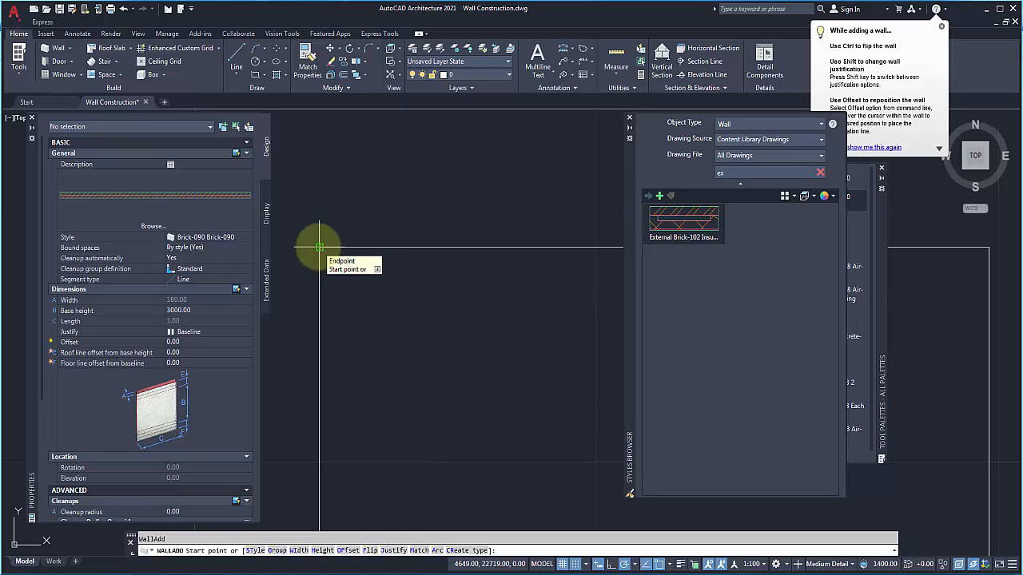
{"action": "left_click", "coordinate": [320, 248]}
{"action": "scroll", "coordinate": [307, 331], "scroll_direction": "down", "scroll_amount": 5}
{"action": "scroll", "coordinate": [383, 329], "scroll_direction": "up", "scroll_amount": 5}
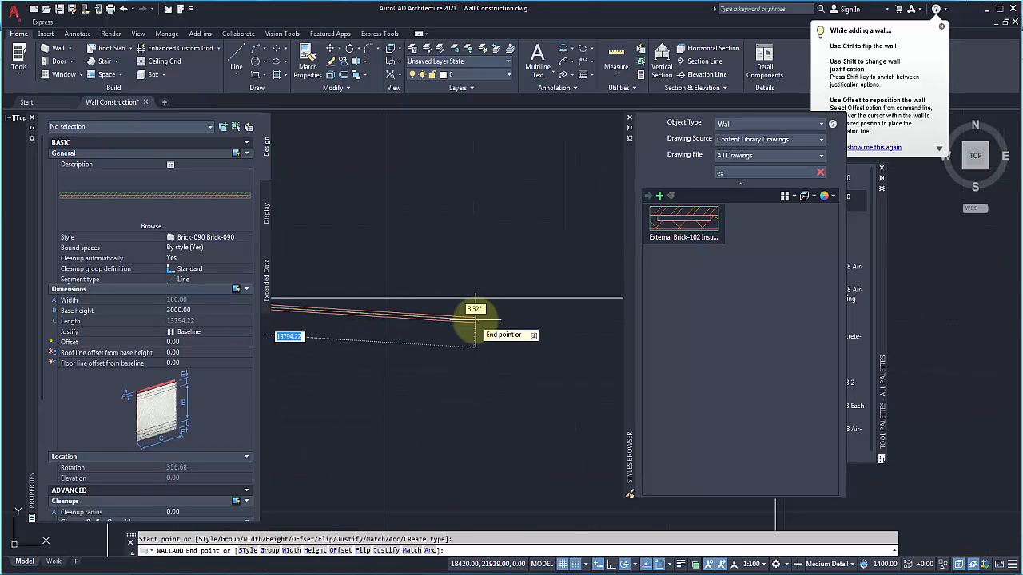
{"action": "scroll", "coordinate": [480, 322], "scroll_direction": "down", "scroll_amount": 3}
{"action": "left_click", "coordinate": [584, 314]}
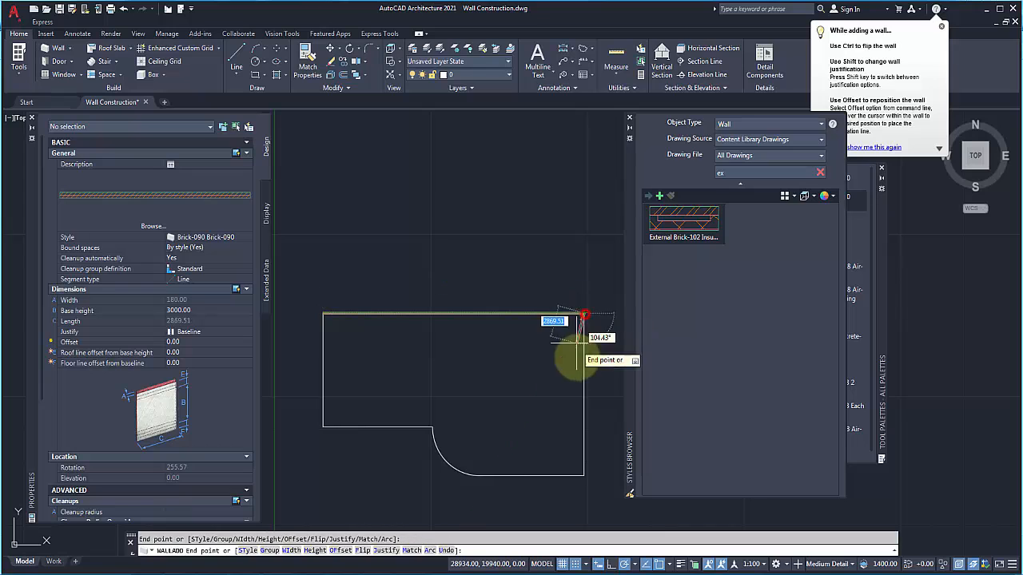
{"action": "left_click", "coordinate": [582, 477]}
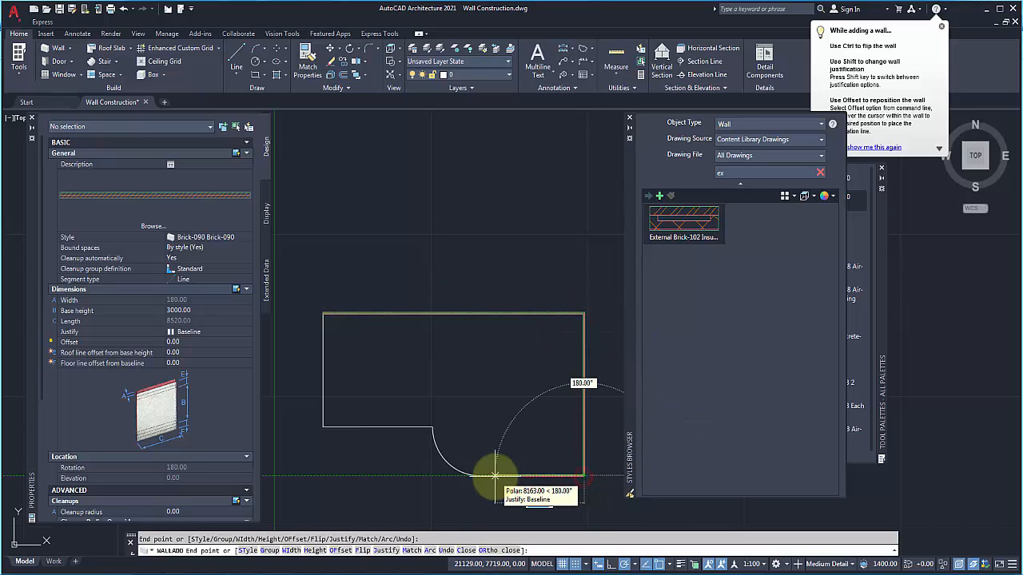
{"action": "left_click", "coordinate": [480, 476]}
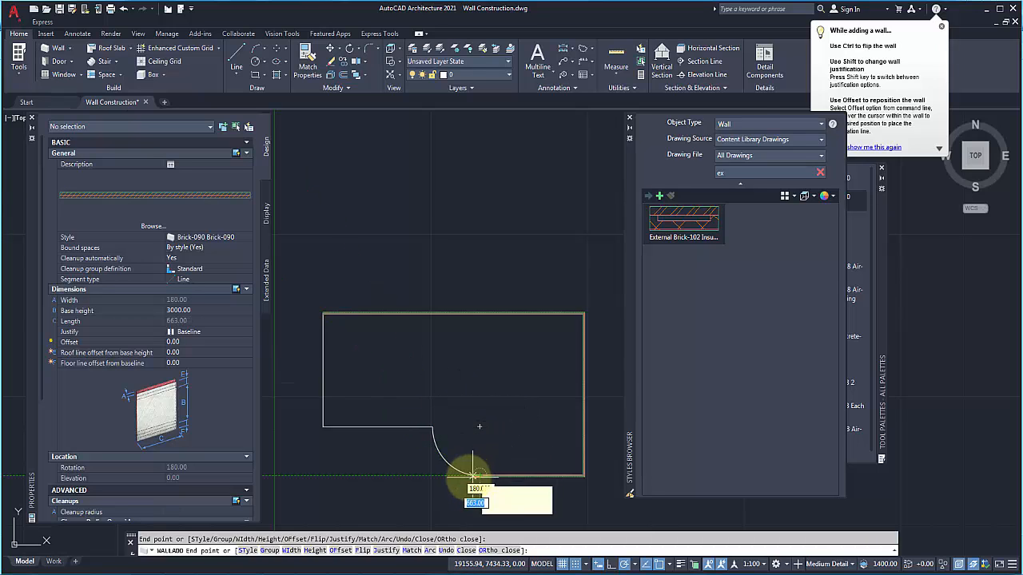
Step: Try to draw an arc wall through the midpoint of the outline's curved corner to the end of the arc
{"action": "scroll", "coordinate": [466, 480], "scroll_direction": "up", "scroll_amount": 4}
{"action": "scroll", "coordinate": [488, 379], "scroll_direction": "down", "scroll_amount": 5}
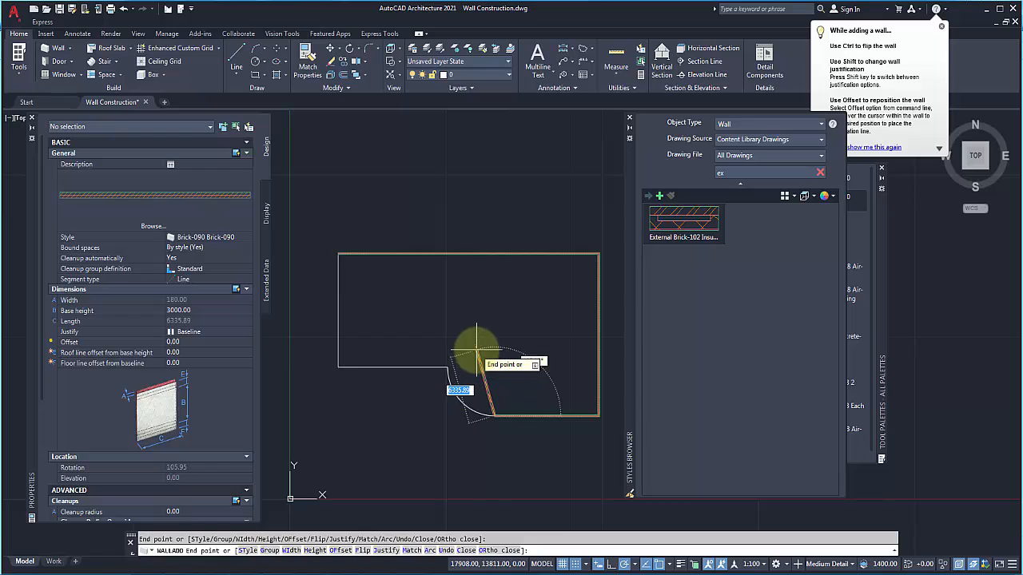
{"action": "right_click", "coordinate": [477, 350]}
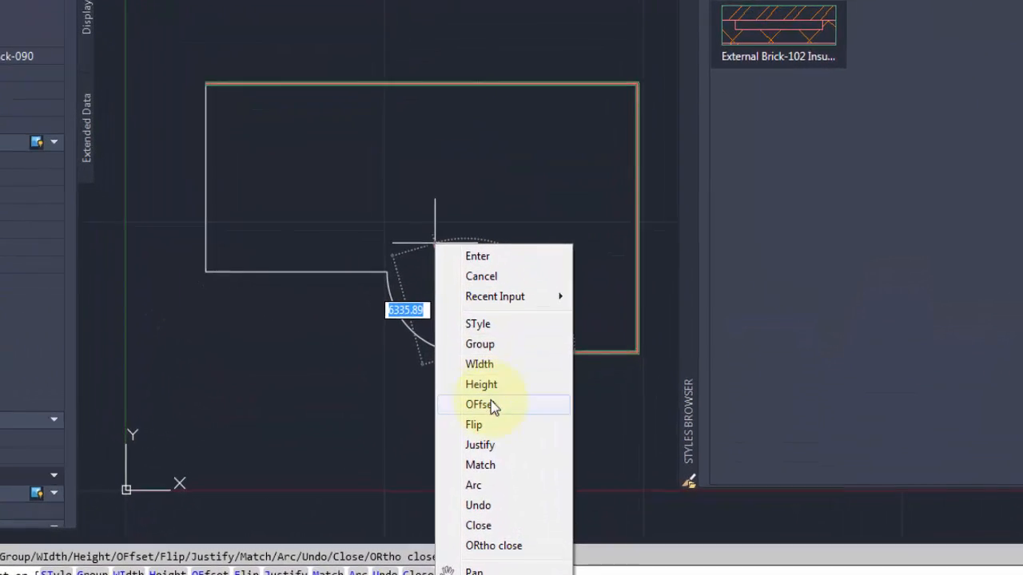
{"action": "left_click", "coordinate": [479, 484]}
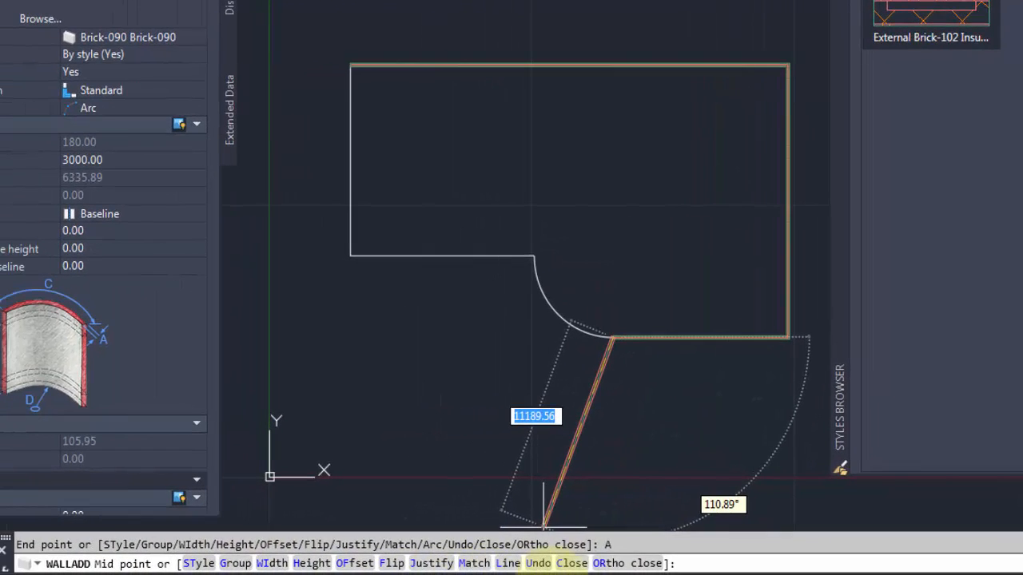
{"action": "right_click", "coordinate": [543, 299], "text": "shift"}
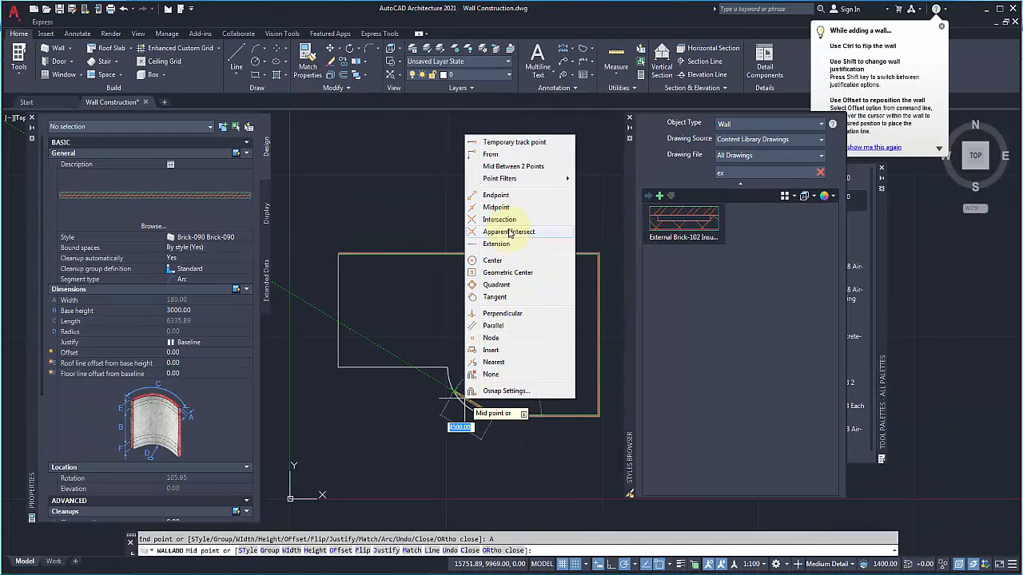
{"action": "left_click", "coordinate": [510, 207]}
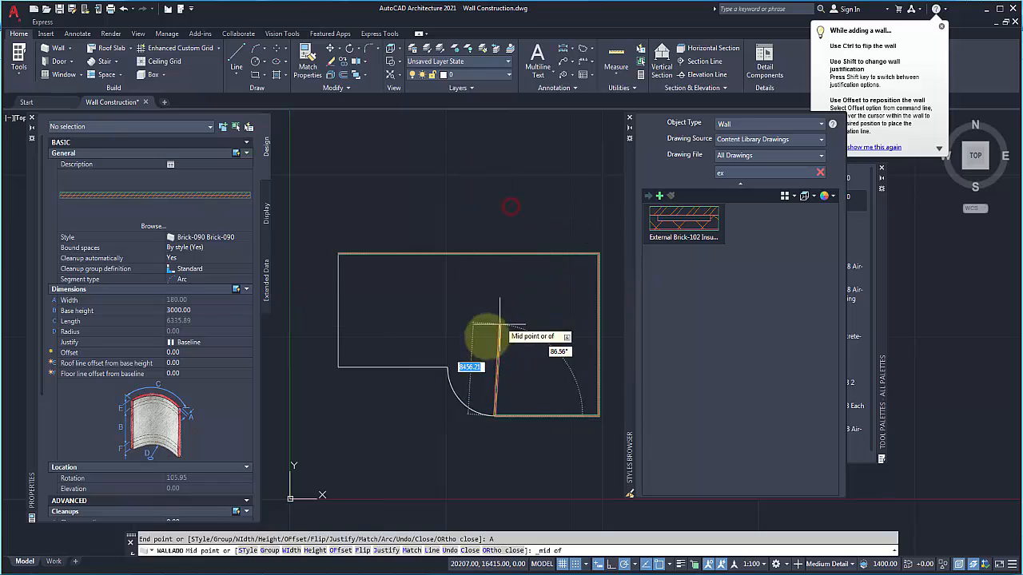
{"action": "left_click", "coordinate": [462, 399]}
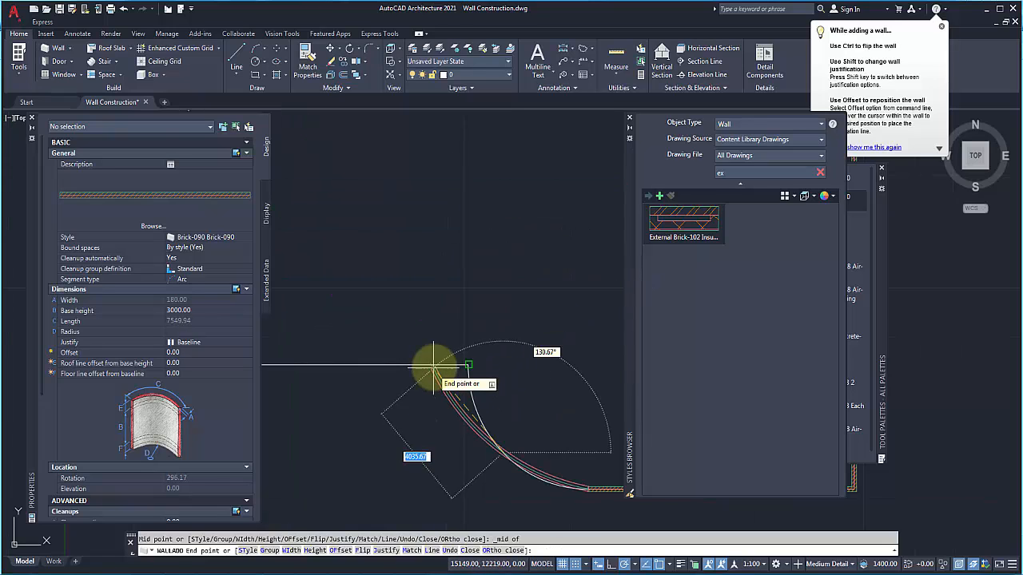
{"action": "scroll", "coordinate": [448, 376], "scroll_direction": "up", "scroll_amount": 3}
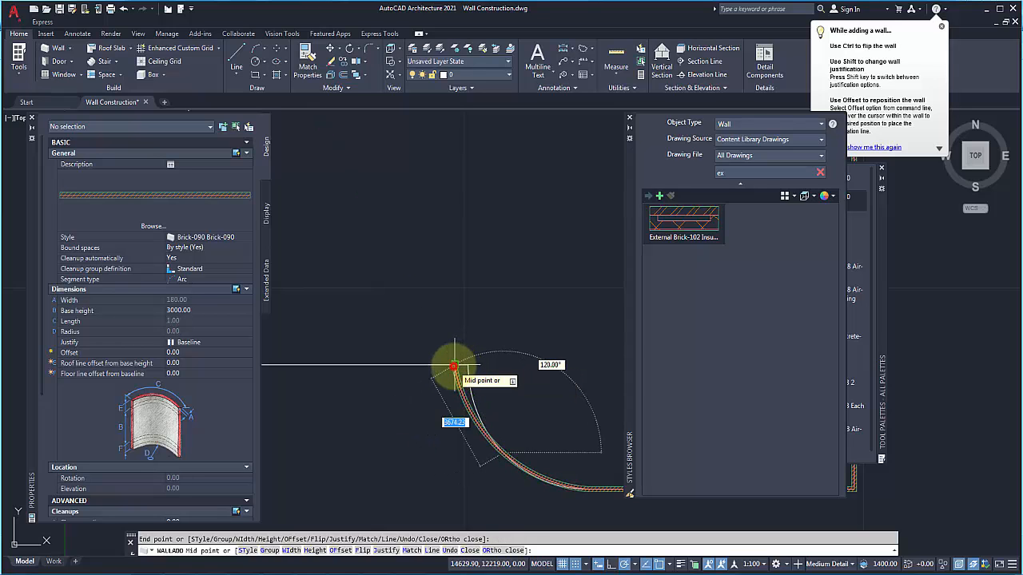
{"action": "left_click", "coordinate": [454, 366]}
Step: Undo the last arc wall segment and return the wall's segment type to Line
{"action": "scroll", "coordinate": [495, 364], "scroll_direction": "up", "scroll_amount": 3}
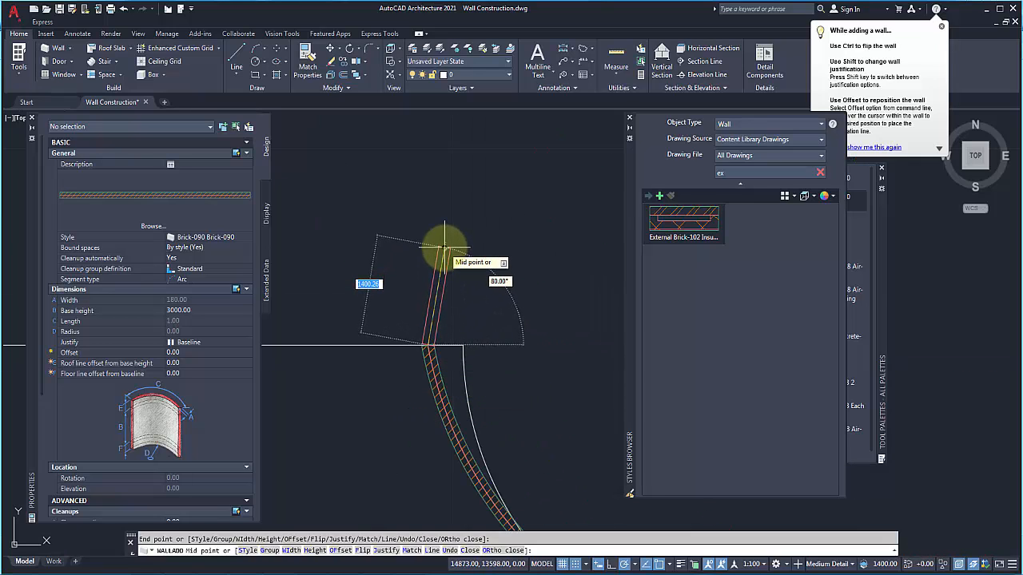
{"action": "right_click", "coordinate": [445, 250]}
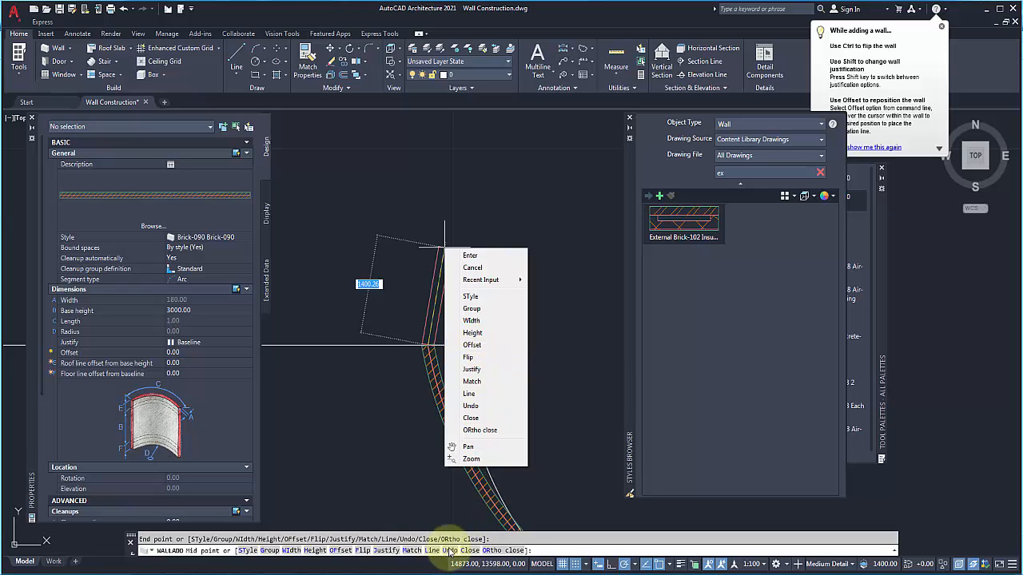
{"action": "left_click", "coordinate": [470, 406]}
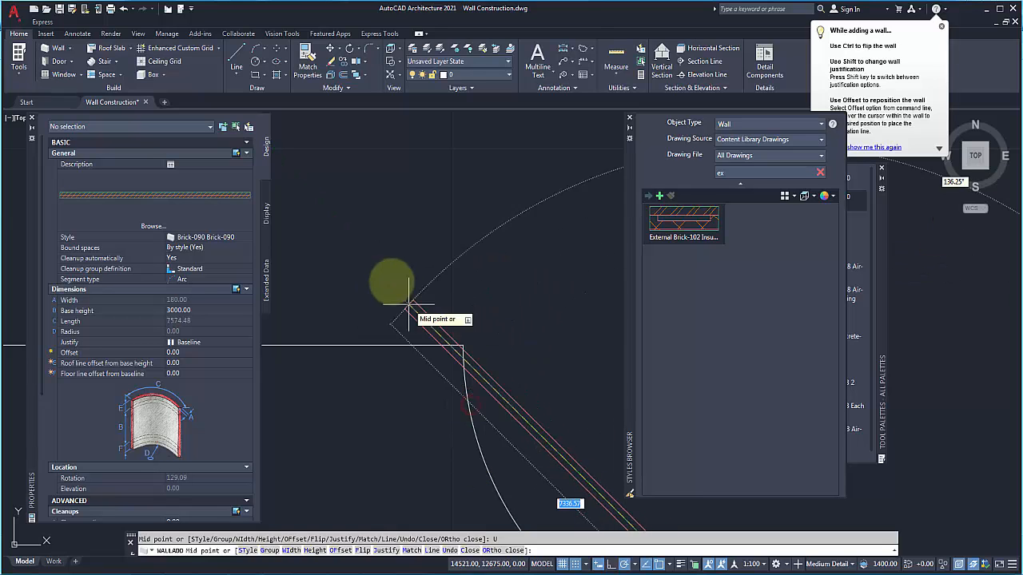
{"action": "middle_click_drag", "start_coordinate": [529, 444], "coordinate": [423, 402]}
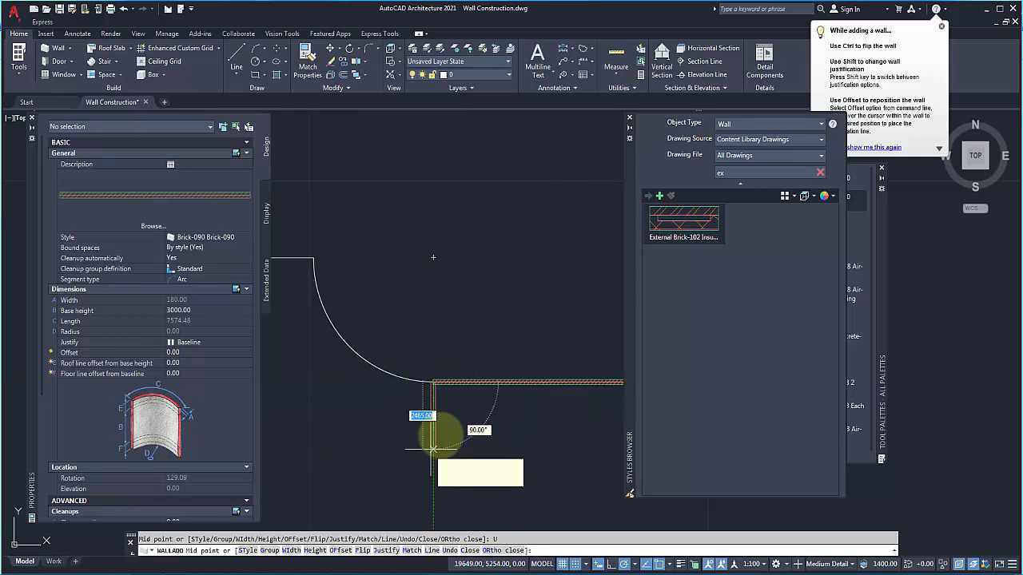
{"action": "right_click", "coordinate": [457, 290]}
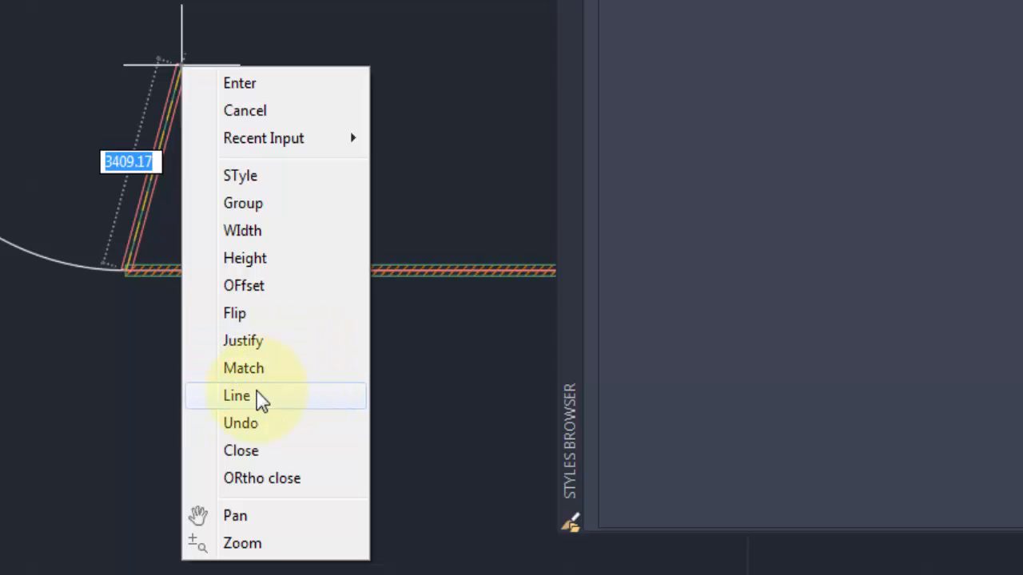
{"action": "left_click", "coordinate": [257, 400]}
Step: Draw an arc wall segment through the midpoint of the outline's curved corner, ending at the arc's upper endpoint
{"action": "right_click", "coordinate": [244, 372]}
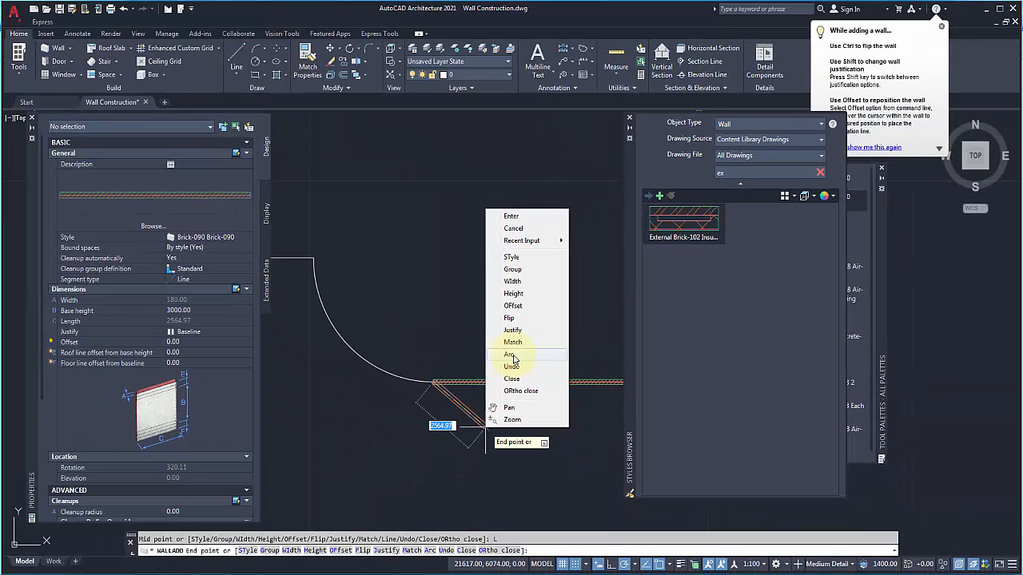
{"action": "left_click", "coordinate": [513, 355]}
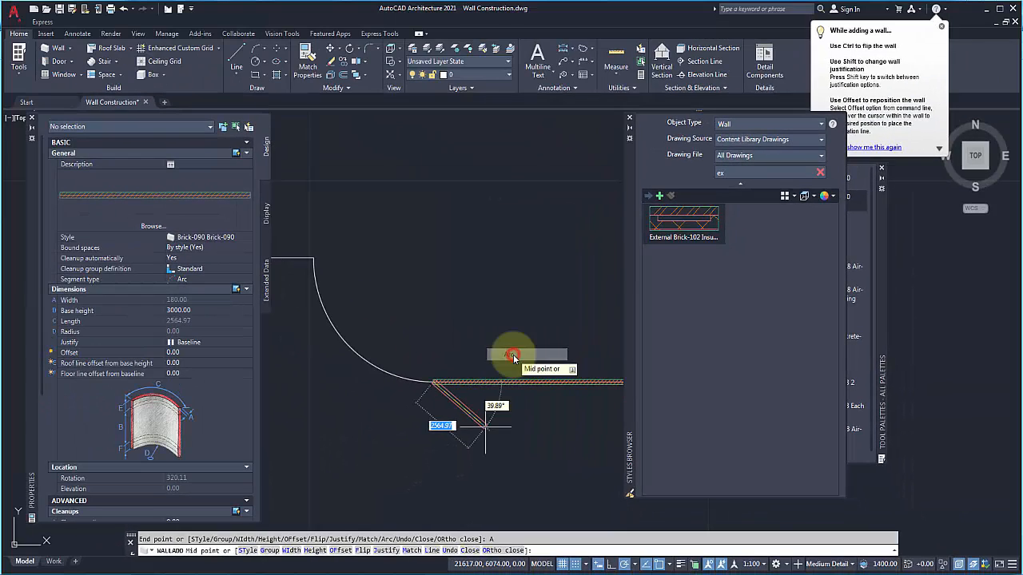
{"action": "right_click", "coordinate": [349, 344], "text": "shift"}
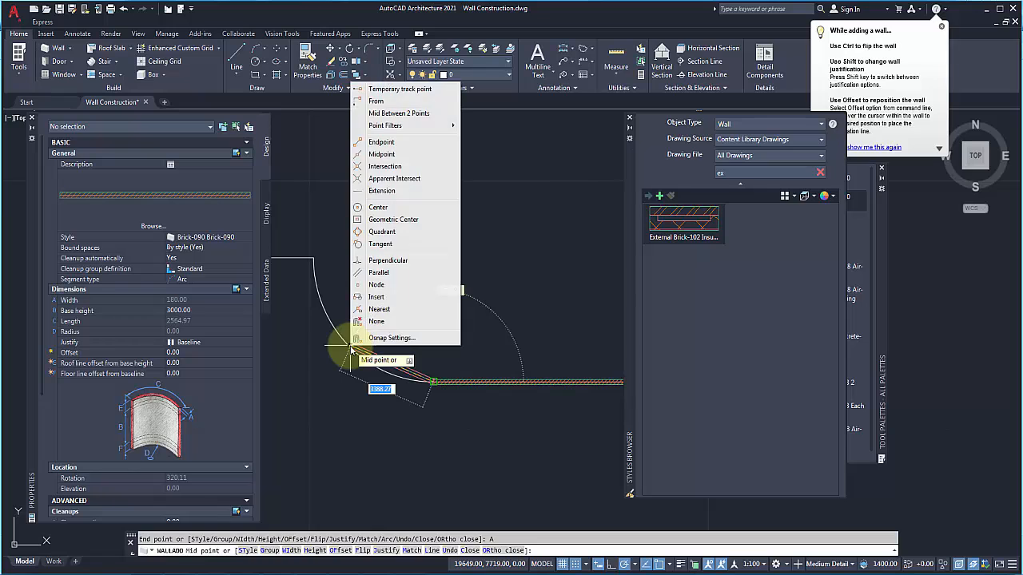
{"action": "left_click", "coordinate": [389, 159]}
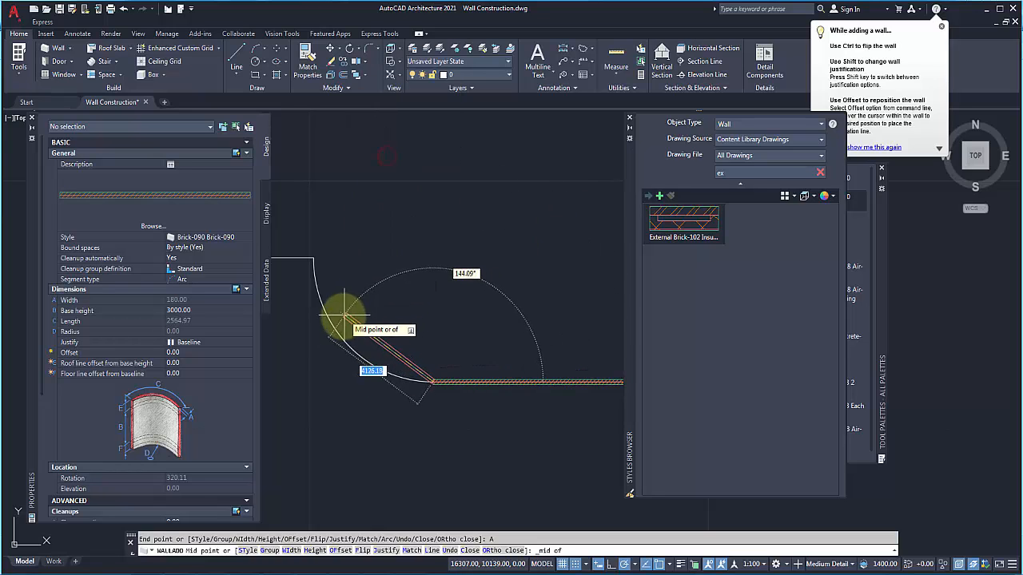
{"action": "left_click", "coordinate": [349, 343]}
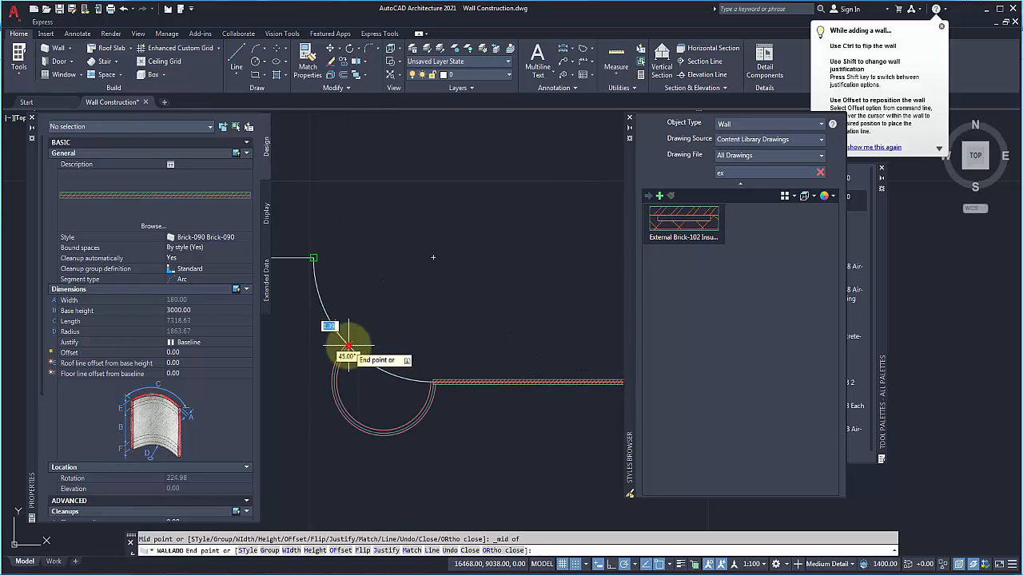
{"action": "left_click", "coordinate": [313, 257]}
Step: Draw a straight 10500 wall segment from the arc's end to the outline's lower-left corner, and close the wall run
{"action": "middle_click_drag", "start_coordinate": [485, 290], "coordinate": [730, 251]}
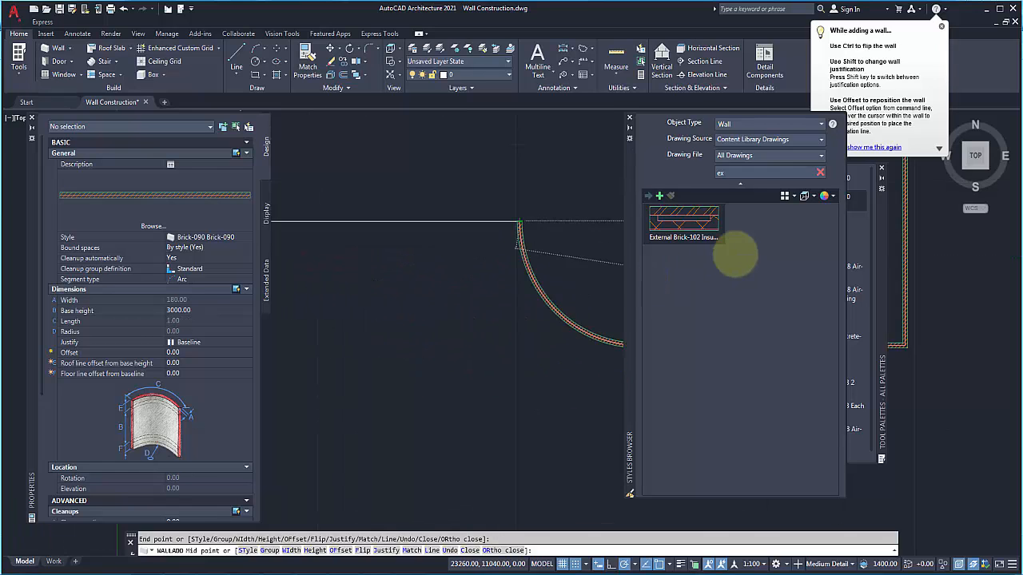
{"action": "mouse_move", "coordinate": [526, 258]}
{"action": "middle_mouse_down"}
{"action": "mouse_move", "coordinate": [370, 255]}
{"action": "mouse_move", "coordinate": [328, 275]}
{"action": "middle_mouse_up"}
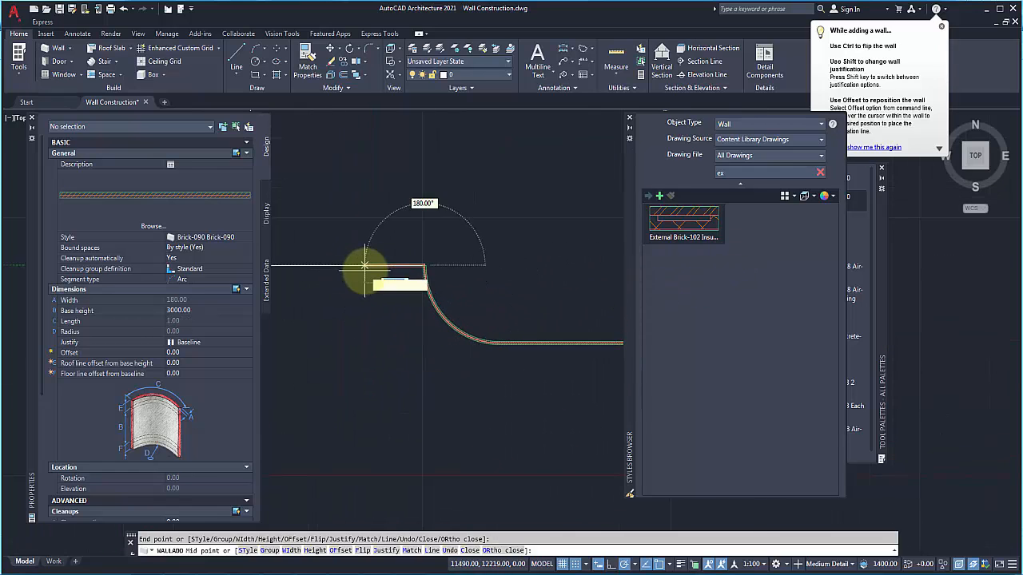
{"action": "right_click", "coordinate": [450, 224]}
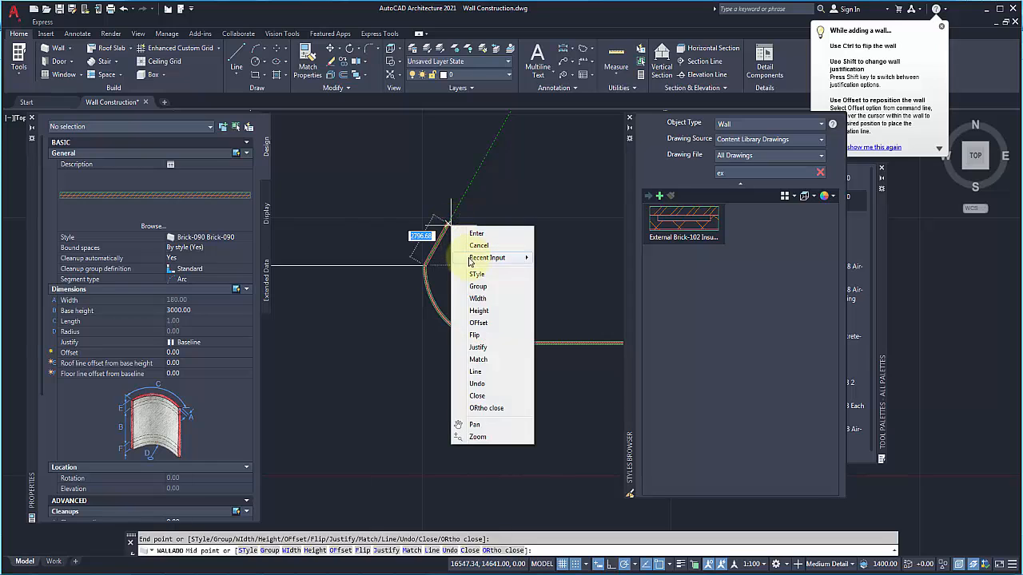
{"action": "left_click", "coordinate": [477, 372]}
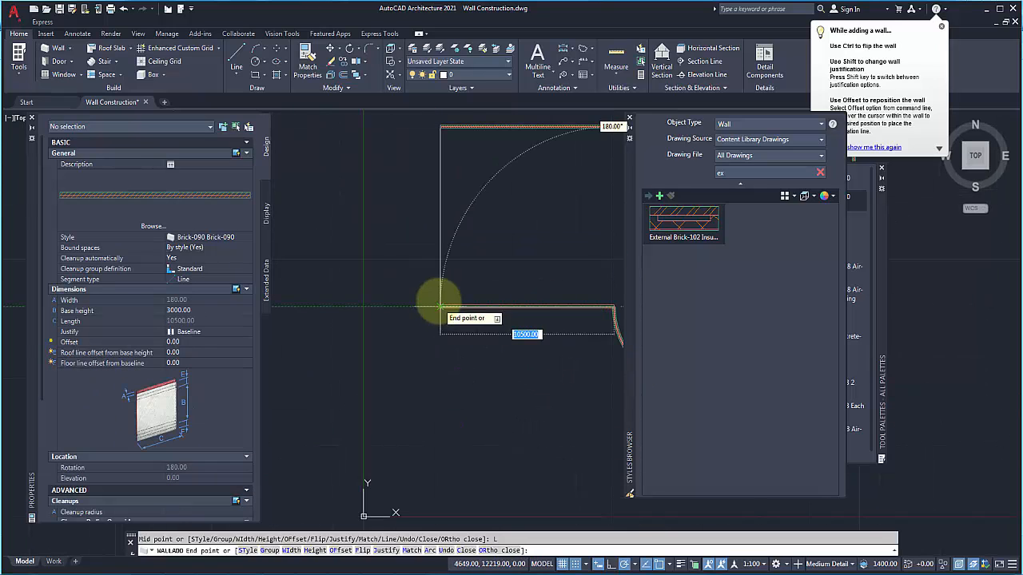
{"action": "left_click", "coordinate": [440, 306]}
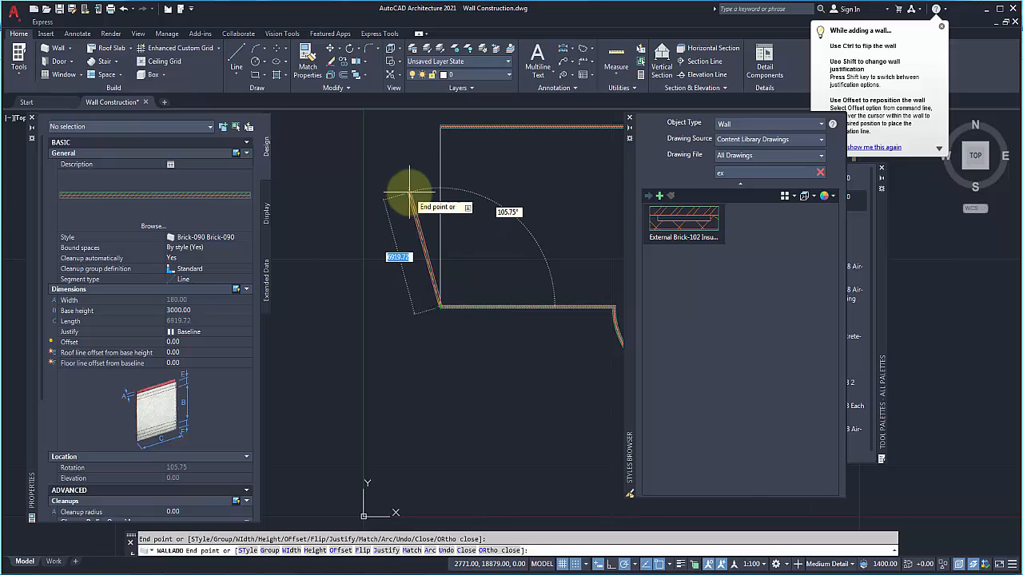
{"action": "key", "text": "Return"}
Step: Close the Styles Browser and switch the drawing to the SW Isometric view
{"action": "scroll", "coordinate": [288, 284], "scroll_direction": "down", "scroll_amount": 4}
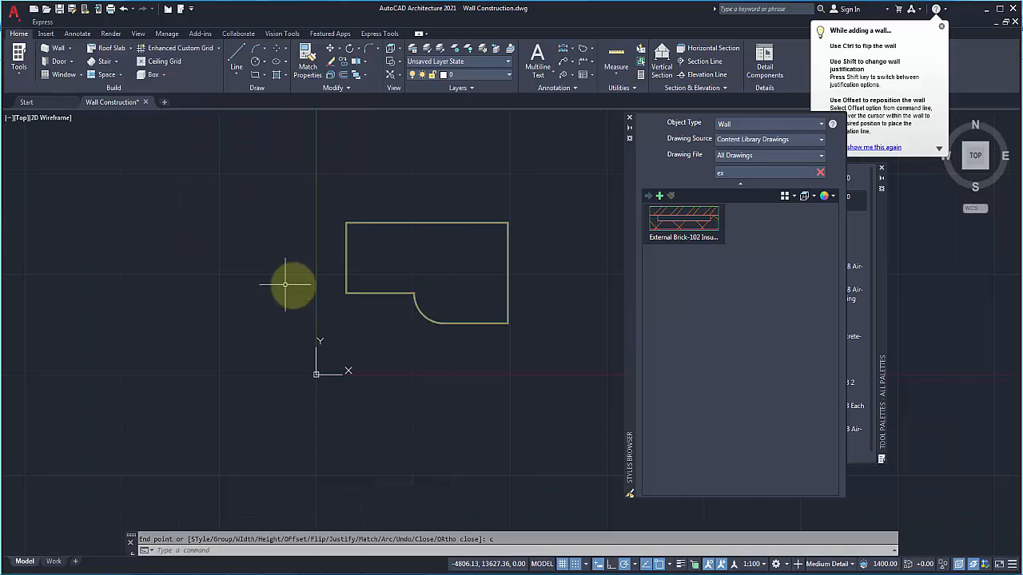
{"action": "middle_click_drag", "start_coordinate": [482, 297], "coordinate": [353, 296]}
{"action": "scroll", "coordinate": [370, 237], "scroll_direction": "up", "scroll_amount": 2}
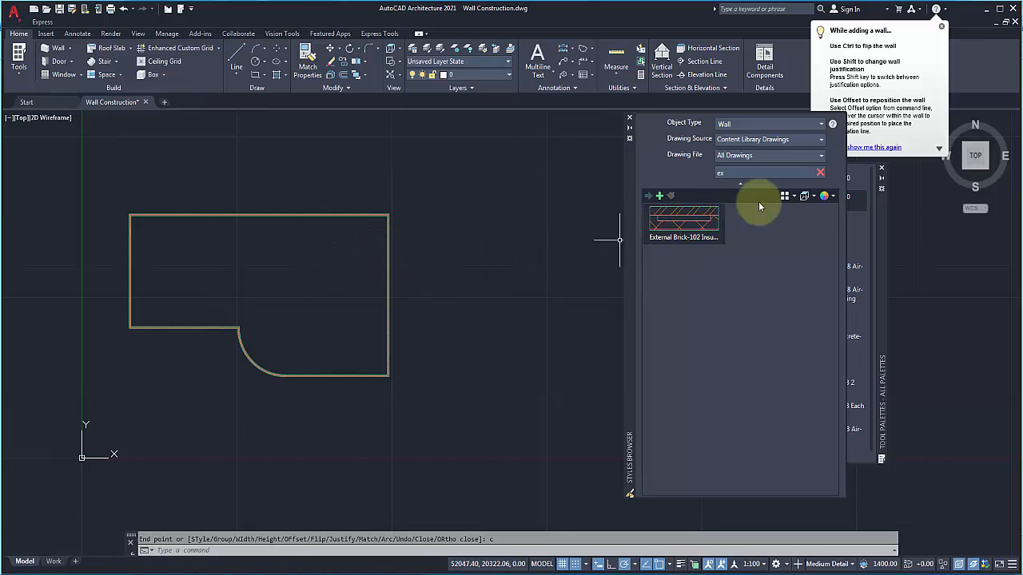
{"action": "left_click", "coordinate": [629, 119]}
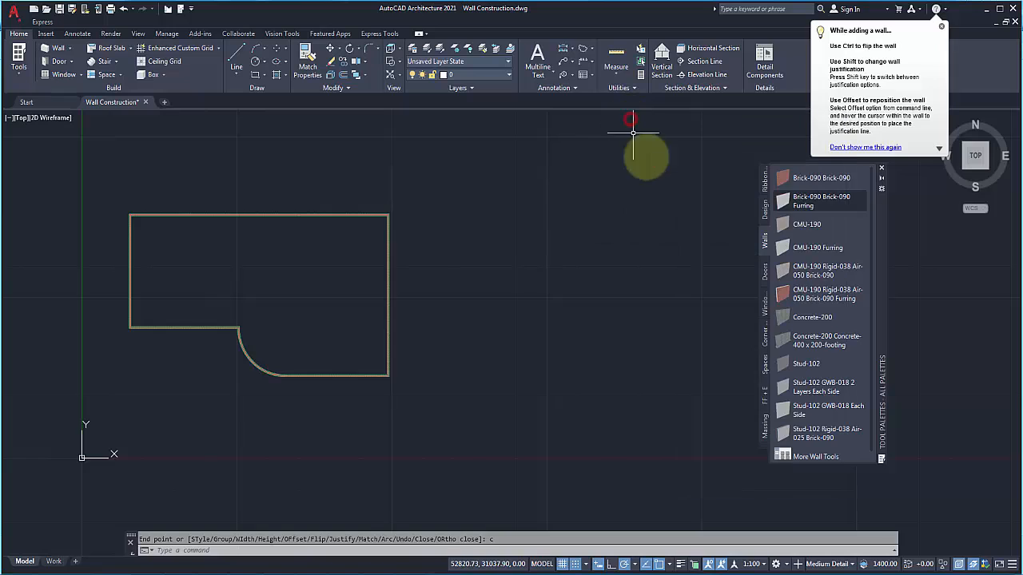
{"action": "left_click", "coordinate": [963, 167]}
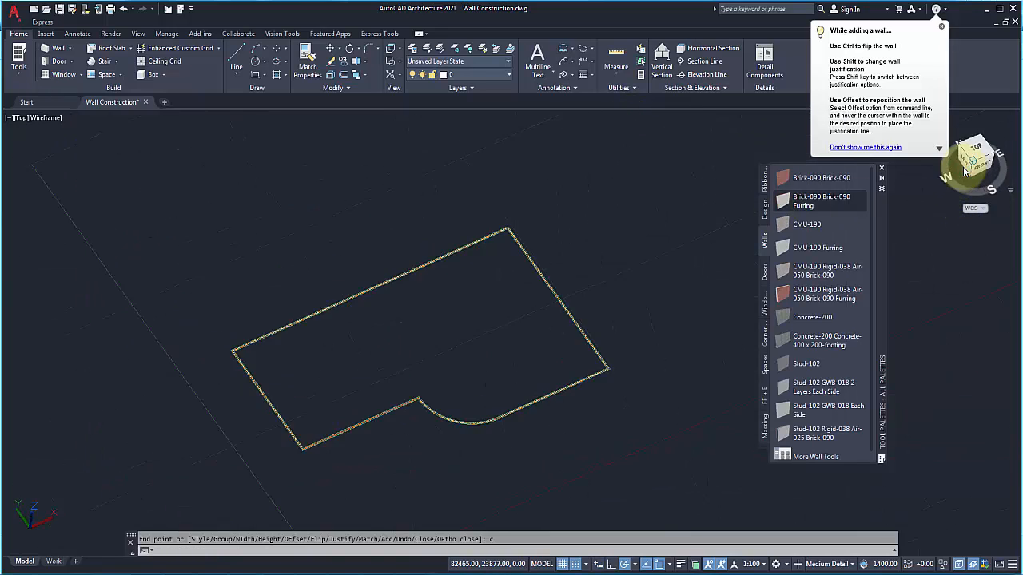
{"action": "scroll", "coordinate": [479, 427], "scroll_direction": "up", "scroll_amount": 5}
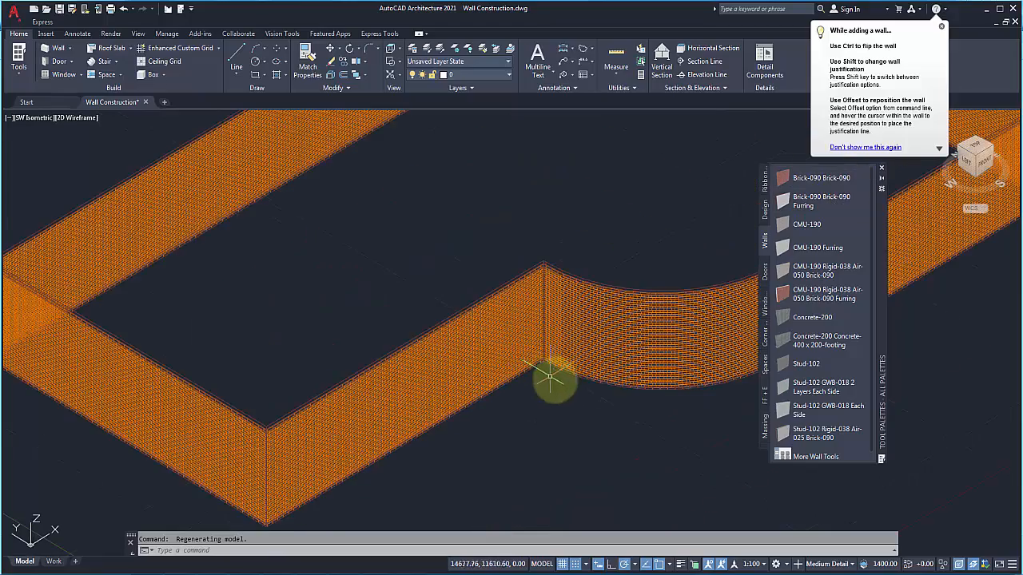
{"action": "middle_click_drag", "start_coordinate": [550, 377], "coordinate": [436, 373]}
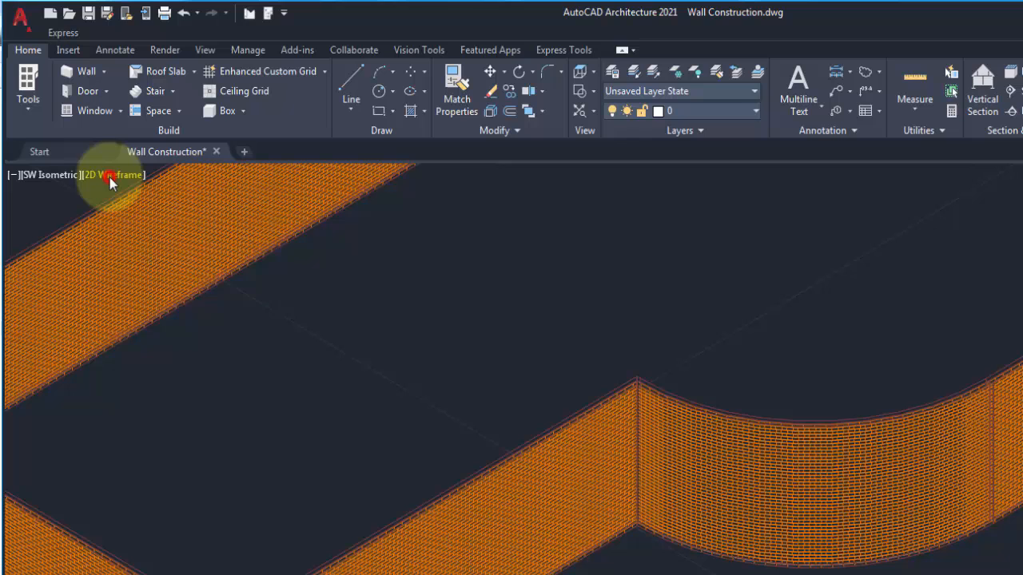
Step: Set the visual style to Realistic and inspect the brick finish on the straight and curved walls
{"action": "left_click", "coordinate": [79, 117]}
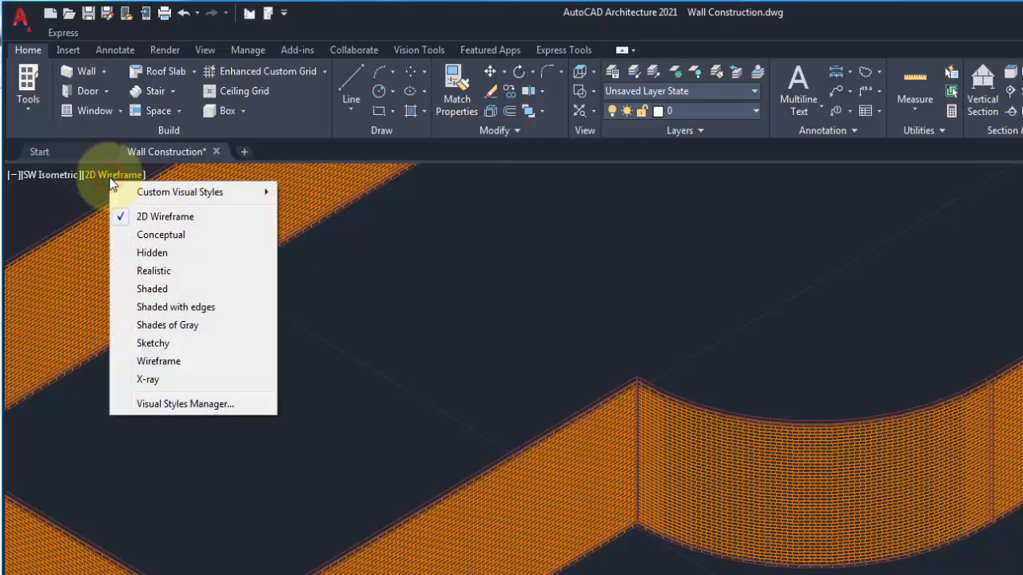
{"action": "left_click", "coordinate": [161, 271]}
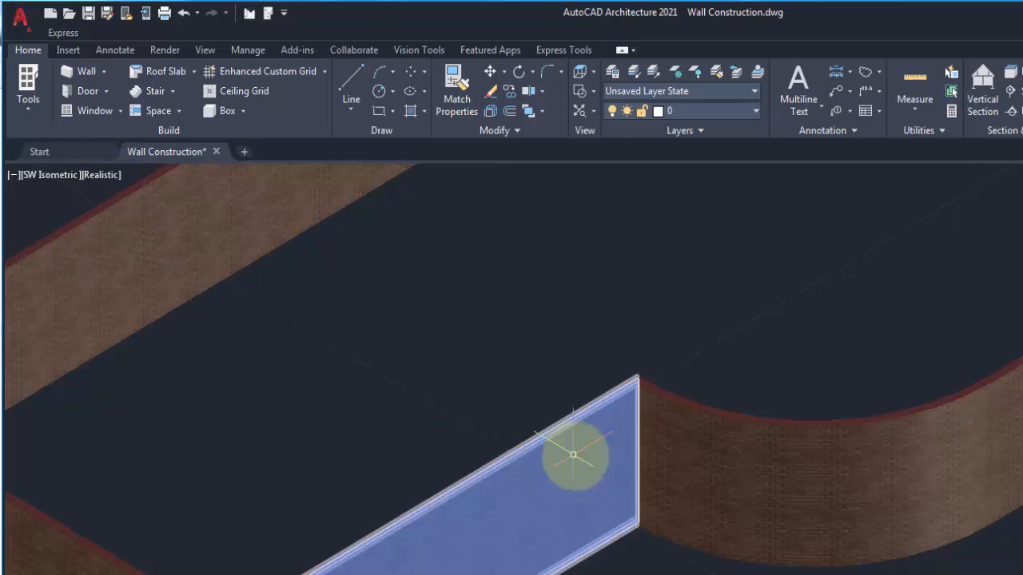
{"action": "scroll", "coordinate": [570, 457], "scroll_direction": "up", "scroll_amount": 5}
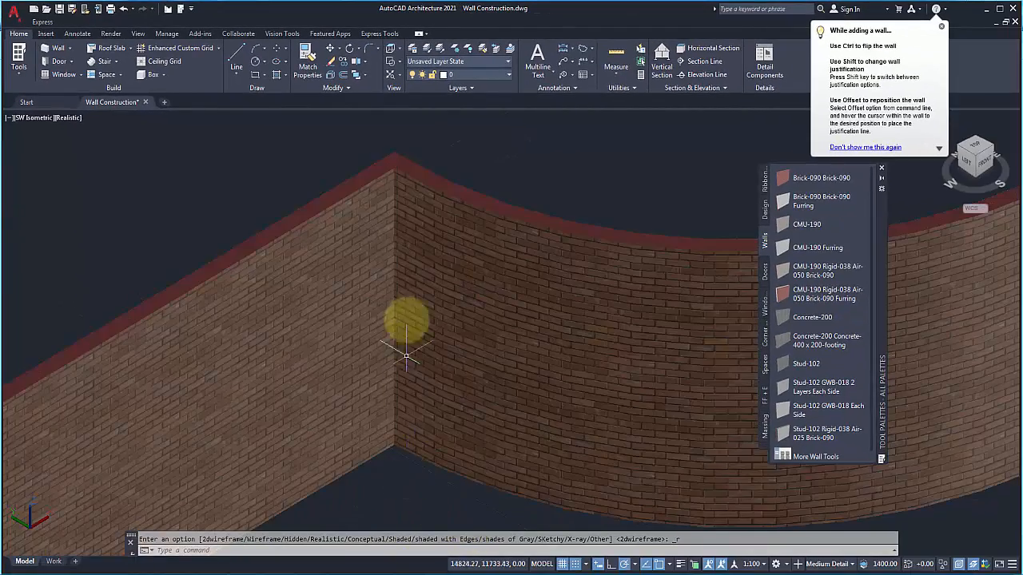
{"action": "scroll", "coordinate": [511, 116], "scroll_direction": "up", "scroll_amount": 4}
{"action": "scroll", "coordinate": [516, 116], "scroll_direction": "up", "scroll_amount": 3}
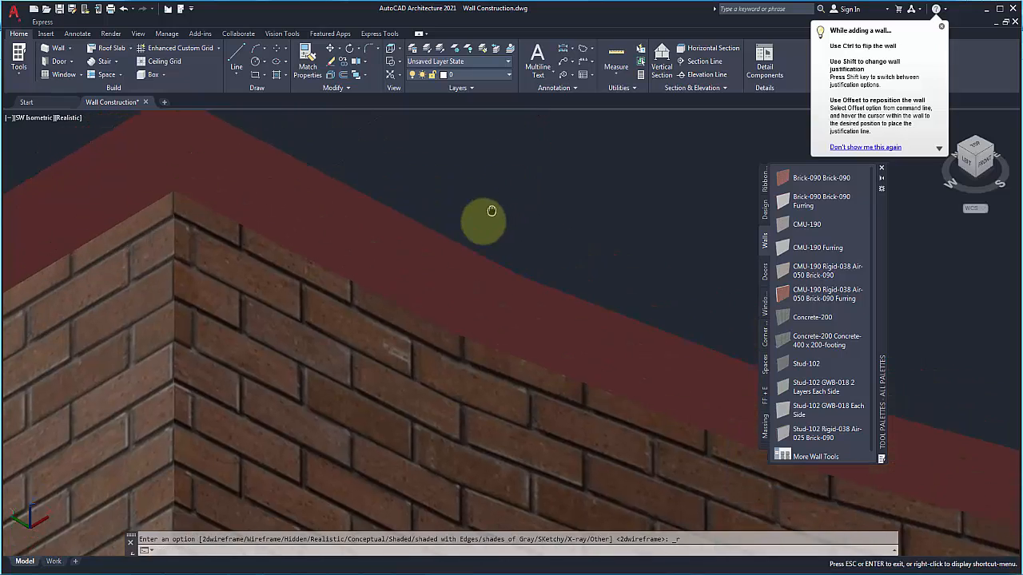
{"action": "scroll", "coordinate": [406, 226], "scroll_direction": "down", "scroll_amount": 10}
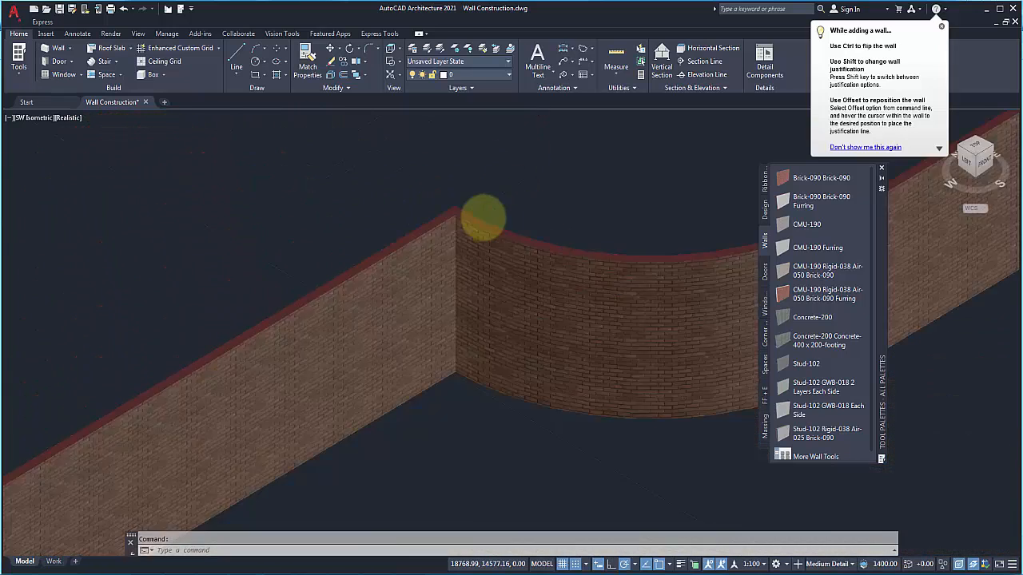
{"action": "middle_click_drag", "start_coordinate": [486, 267], "coordinate": [441, 369]}
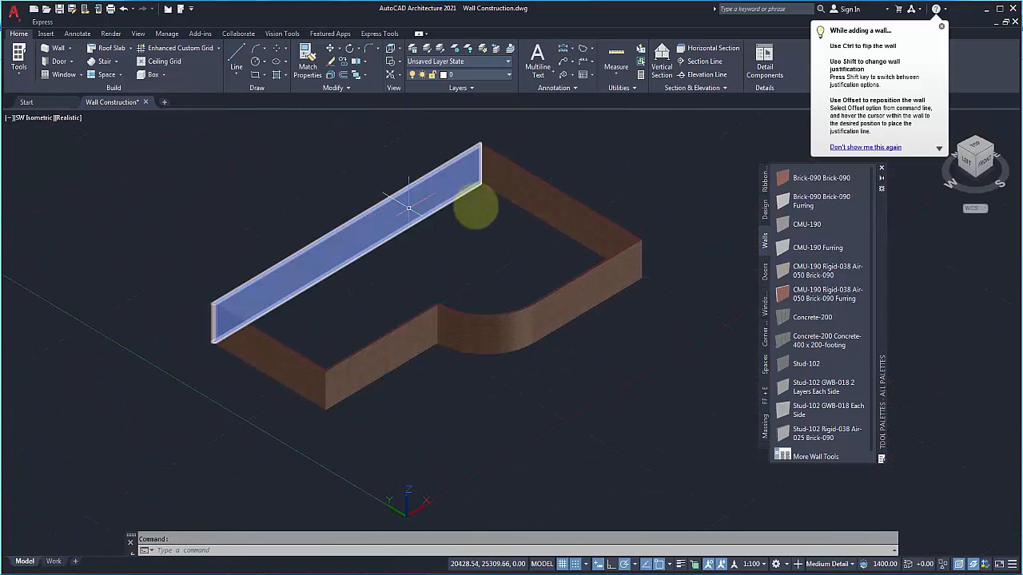
{"action": "scroll", "coordinate": [440, 228], "scroll_direction": "up", "scroll_amount": 3}
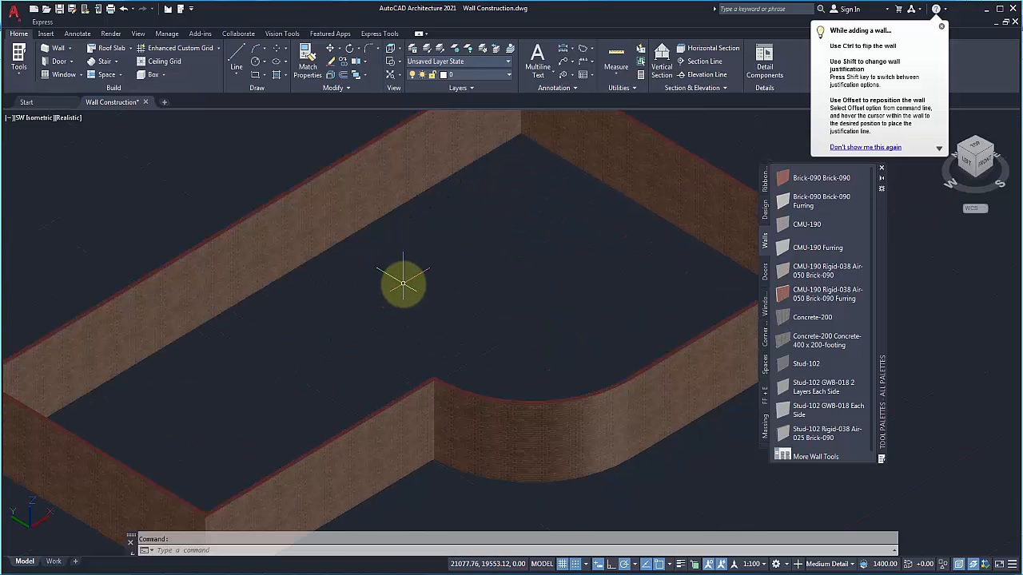
Step: Examine the Brick-090 walls at the rear corner, the straight side and the curved corner up close in the realistic view
{"action": "middle_click_drag", "start_coordinate": [665, 194], "coordinate": [491, 274]}
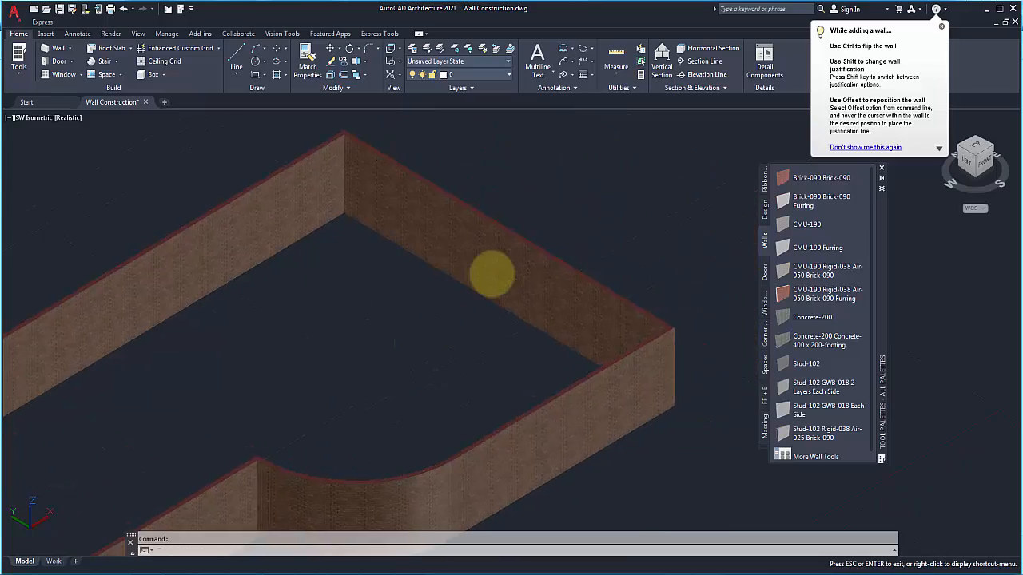
{"action": "scroll", "coordinate": [490, 274], "scroll_direction": "up", "scroll_amount": 3}
{"action": "scroll", "coordinate": [426, 200], "scroll_direction": "down", "scroll_amount": 4}
{"action": "scroll", "coordinate": [514, 319], "scroll_direction": "up", "scroll_amount": 3}
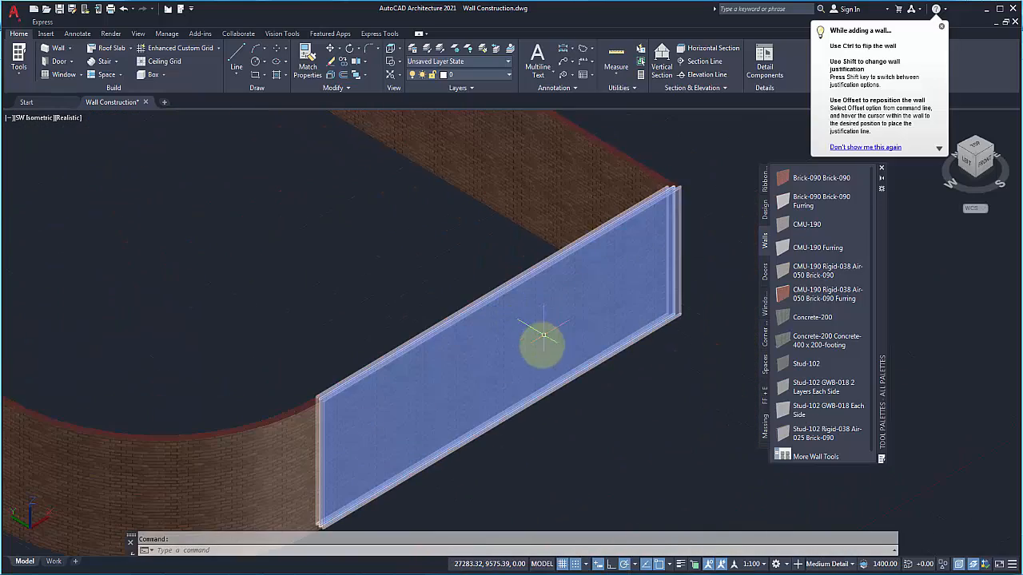
{"action": "scroll", "coordinate": [506, 348], "scroll_direction": "up", "scroll_amount": 3}
{"action": "scroll", "coordinate": [506, 347], "scroll_direction": "down", "scroll_amount": 6}
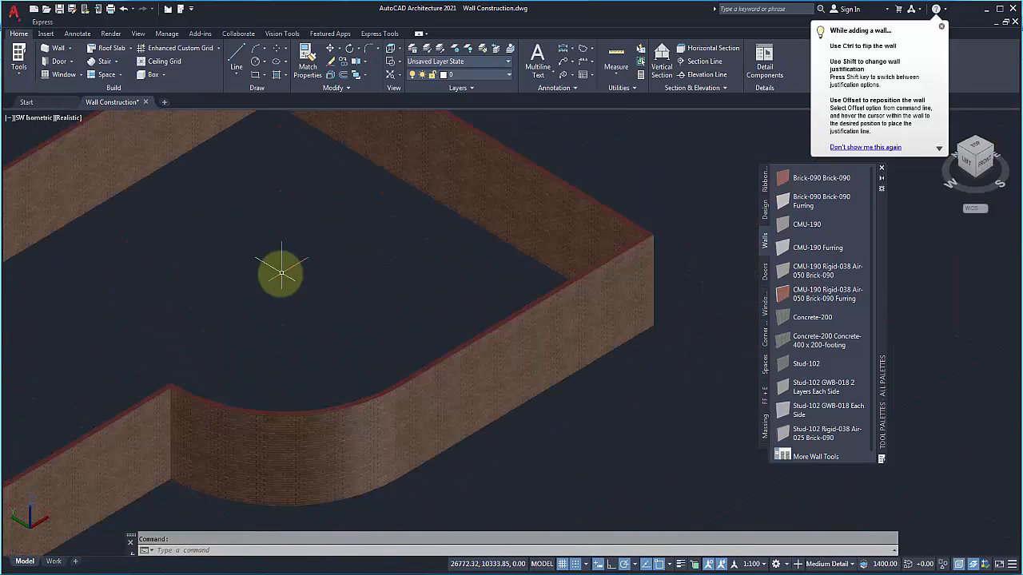
{"action": "middle_click_drag", "start_coordinate": [281, 274], "coordinate": [527, 391]}
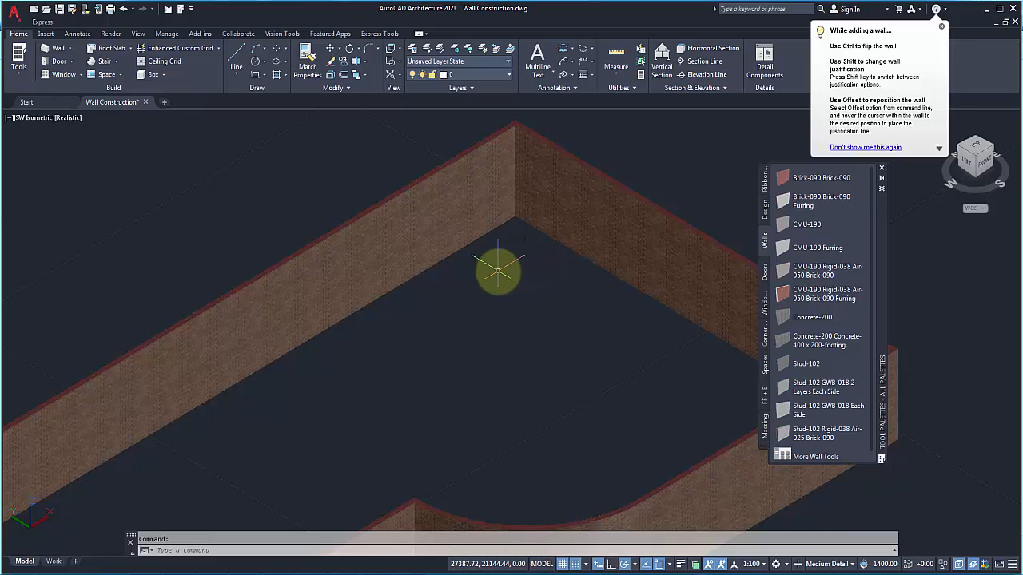
{"action": "scroll", "coordinate": [599, 263], "scroll_direction": "down", "scroll_amount": 5}
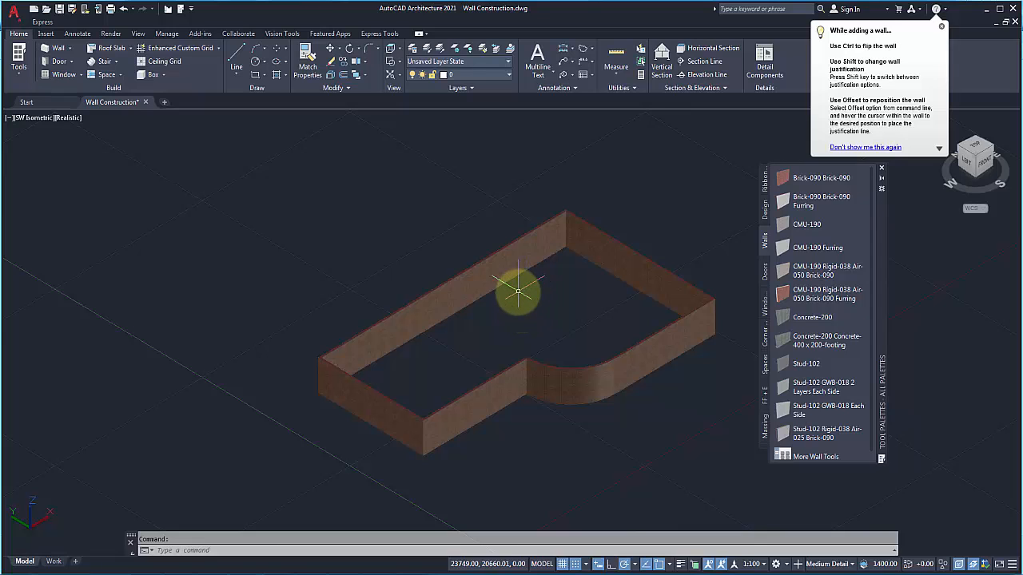
Step: Set the base height of the long rear wall to 1500 in its properties and deselect it
{"action": "left_click", "coordinate": [476, 264]}
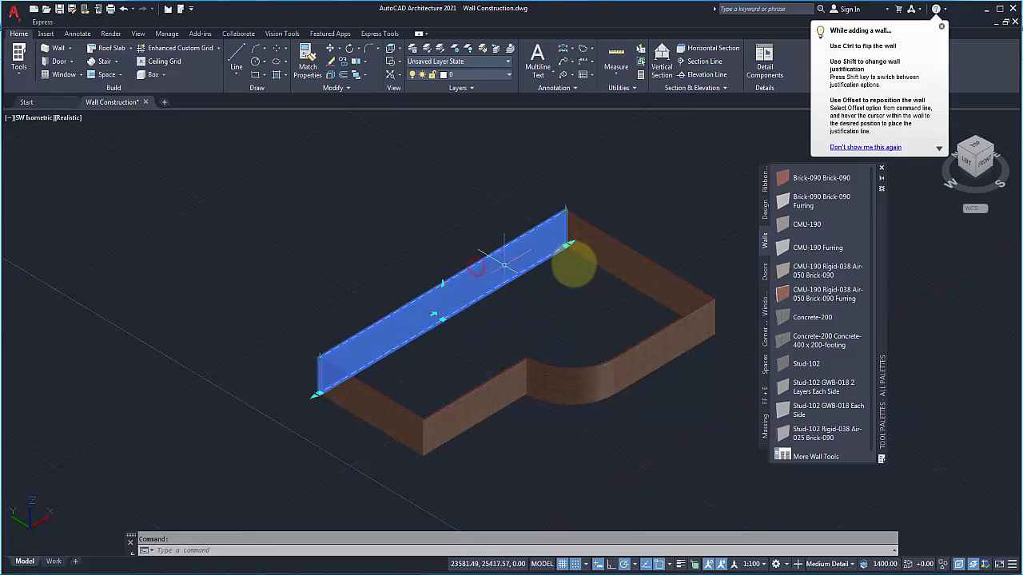
{"action": "right_click", "coordinate": [206, 192]}
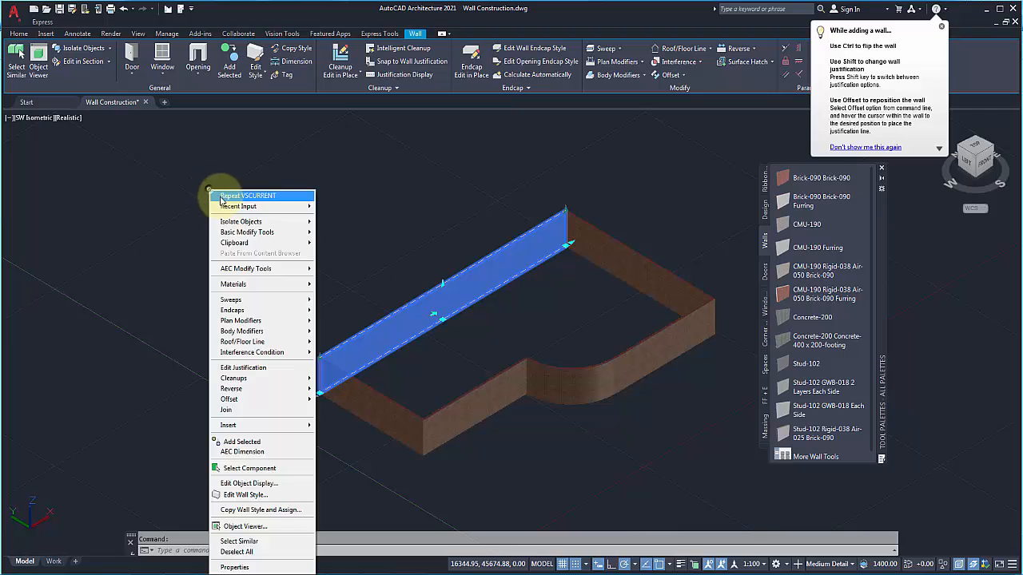
{"action": "left_click", "coordinate": [252, 566]}
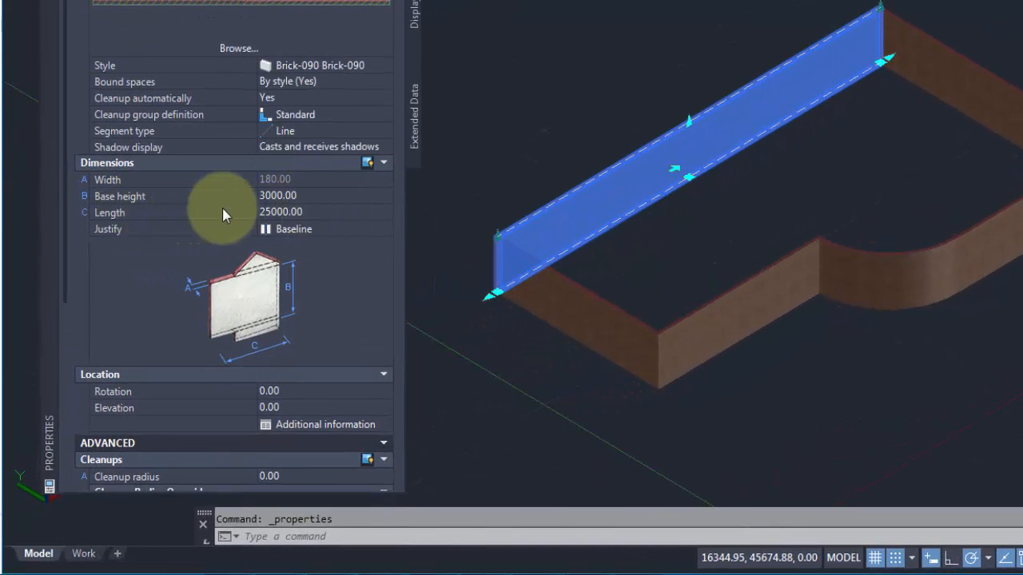
{"action": "left_click", "coordinate": [288, 196]}
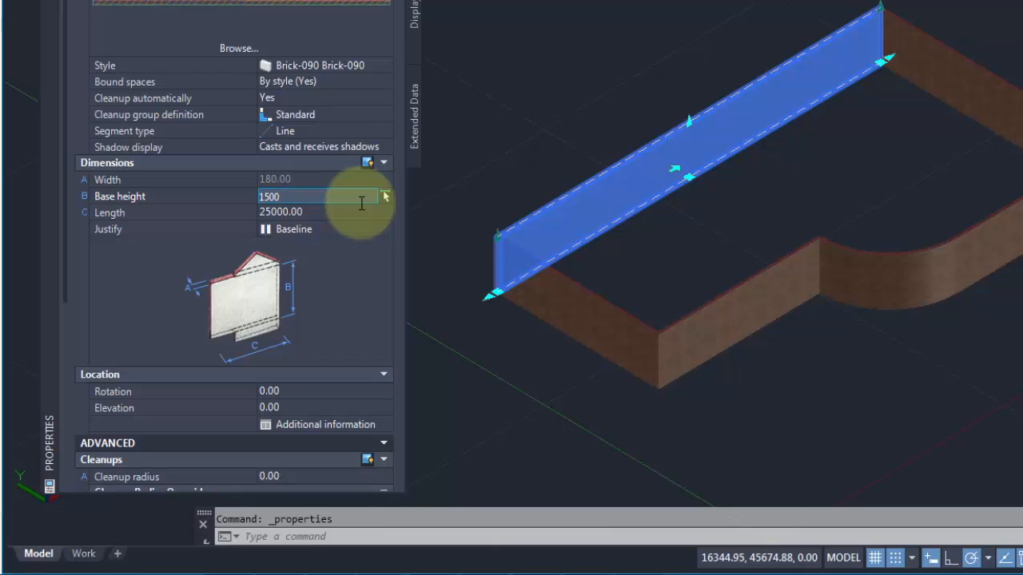
{"action": "key", "text": "Tab"}
{"action": "key", "text": "Escape"}
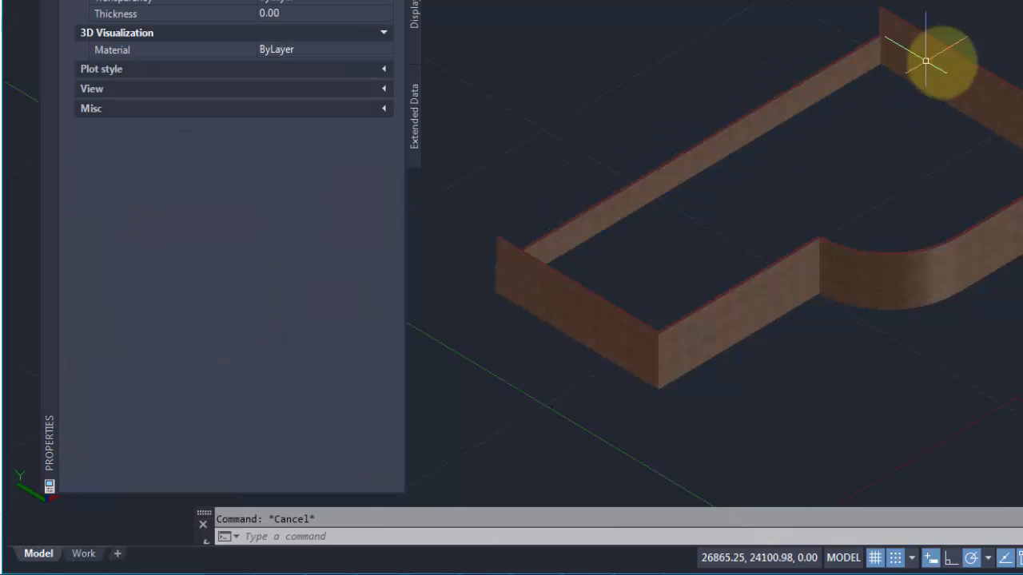
{"action": "scroll", "coordinate": [924, 76], "scroll_direction": "up", "scroll_amount": 4}
{"action": "middle_click_drag", "start_coordinate": [866, 104], "coordinate": [1022, 32]}
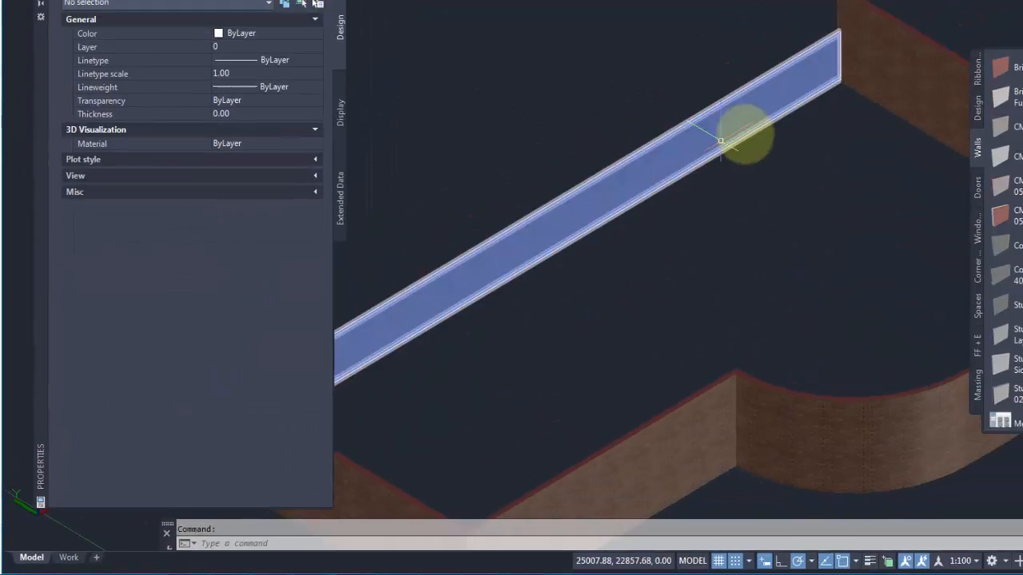
{"action": "scroll", "coordinate": [720, 142], "scroll_direction": "down", "scroll_amount": 6}
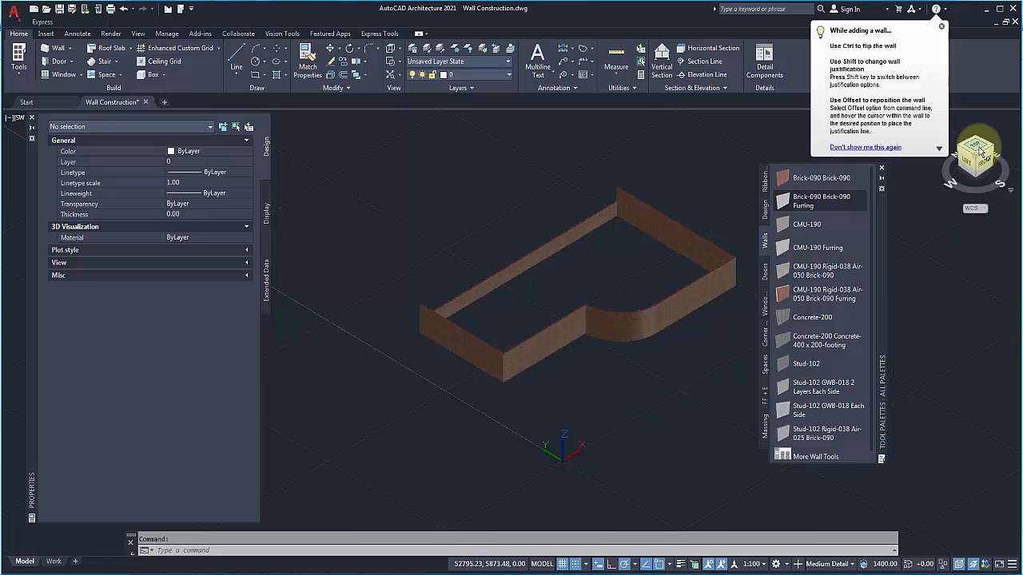
Step: View the plan from the top with north up and check the object selected along the outline's long upper edge
{"action": "left_click", "coordinate": [979, 150]}
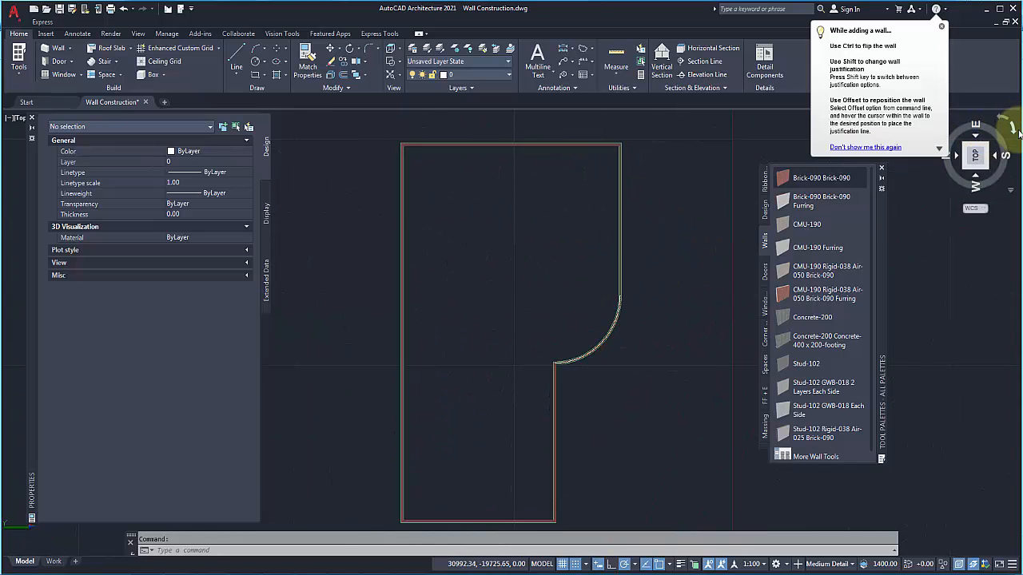
{"action": "left_click", "coordinate": [1011, 128]}
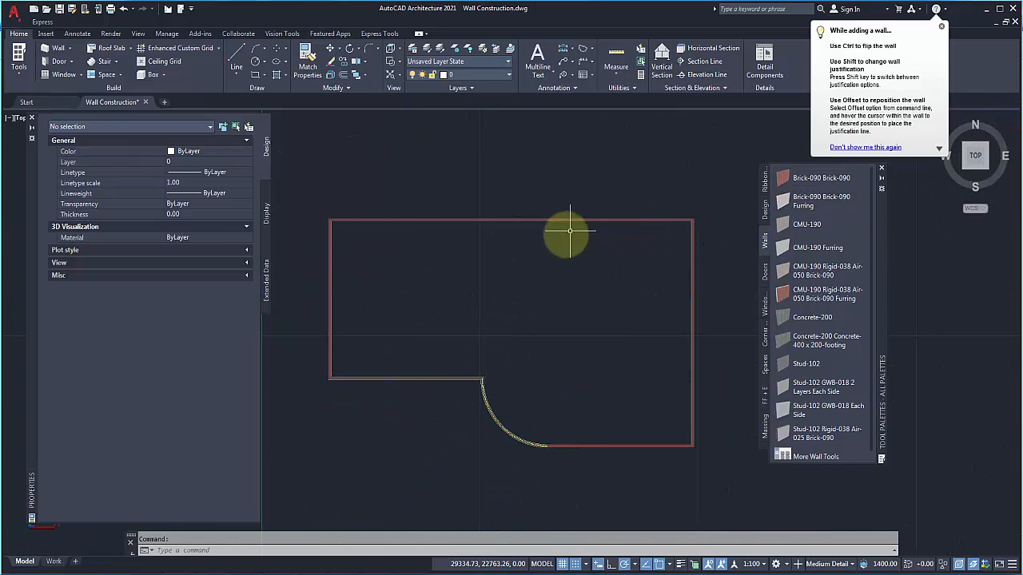
{"action": "left_click", "coordinate": [548, 220]}
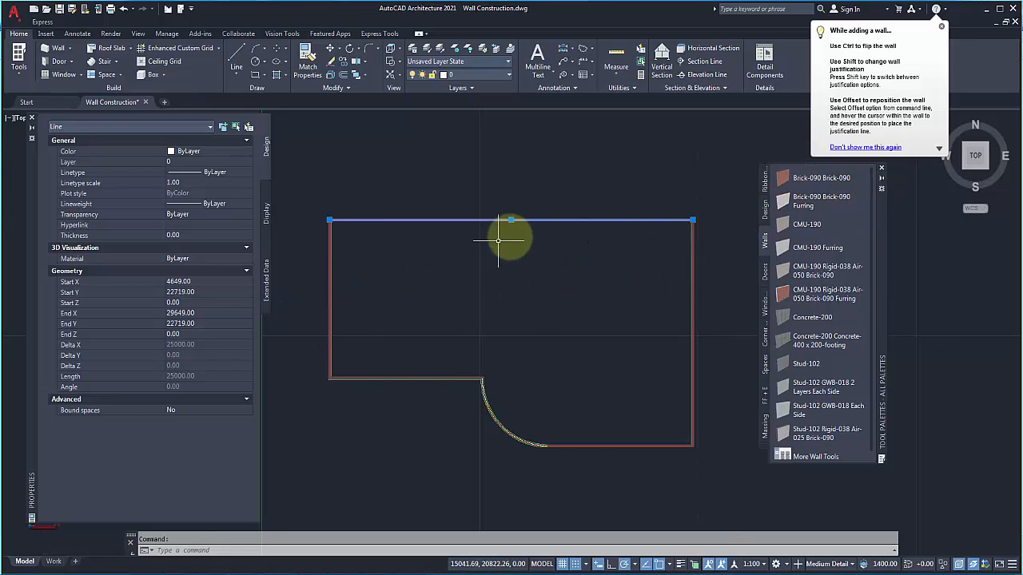
{"action": "key", "text": "Escape"}
{"action": "left_click", "coordinate": [534, 220]}
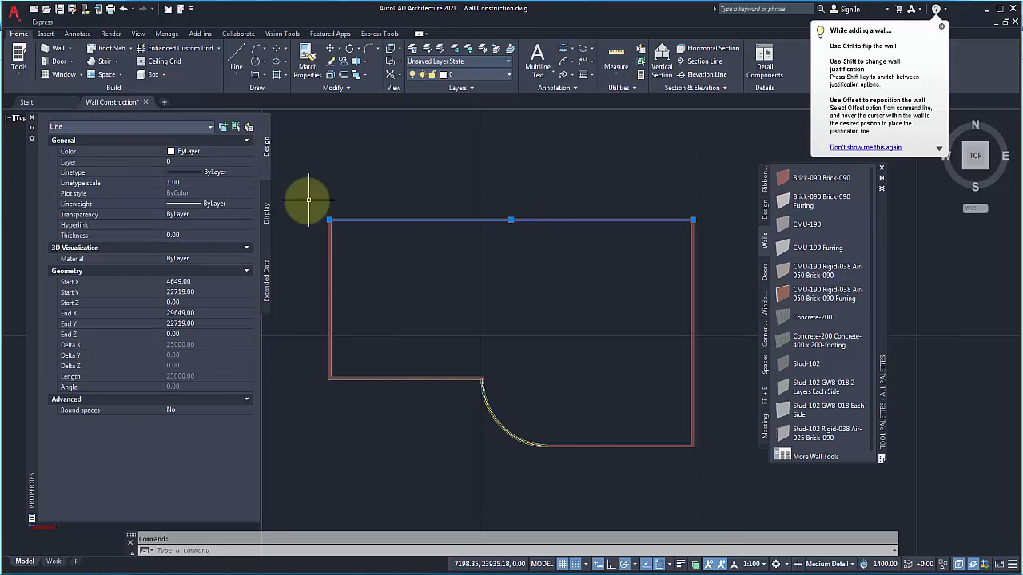
{"action": "key", "text": "Escape"}
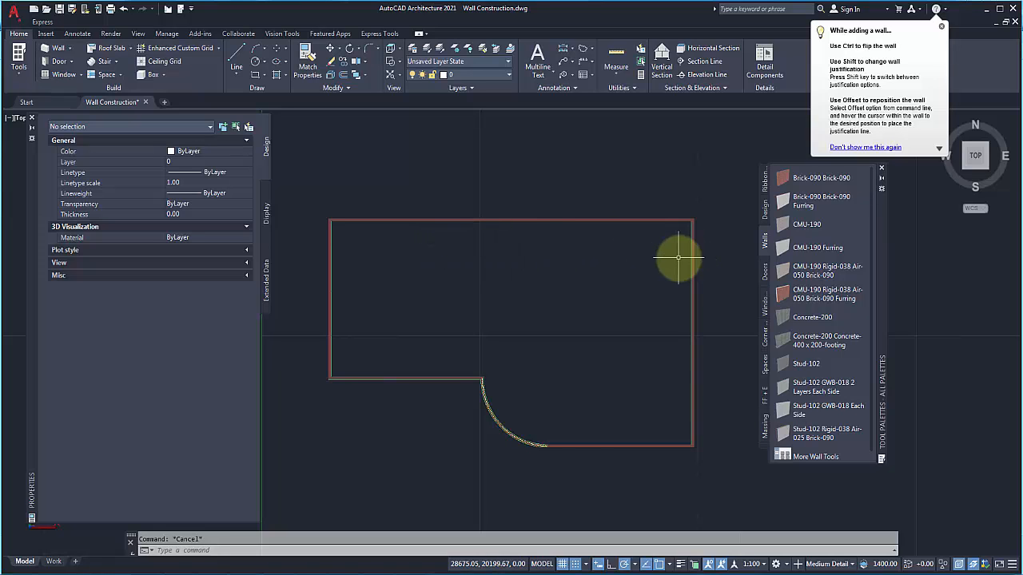
Step: Return to the SW Isometric view and stretch the long rear wall's top grip to a height of 3000
{"action": "left_click", "coordinate": [964, 170]}
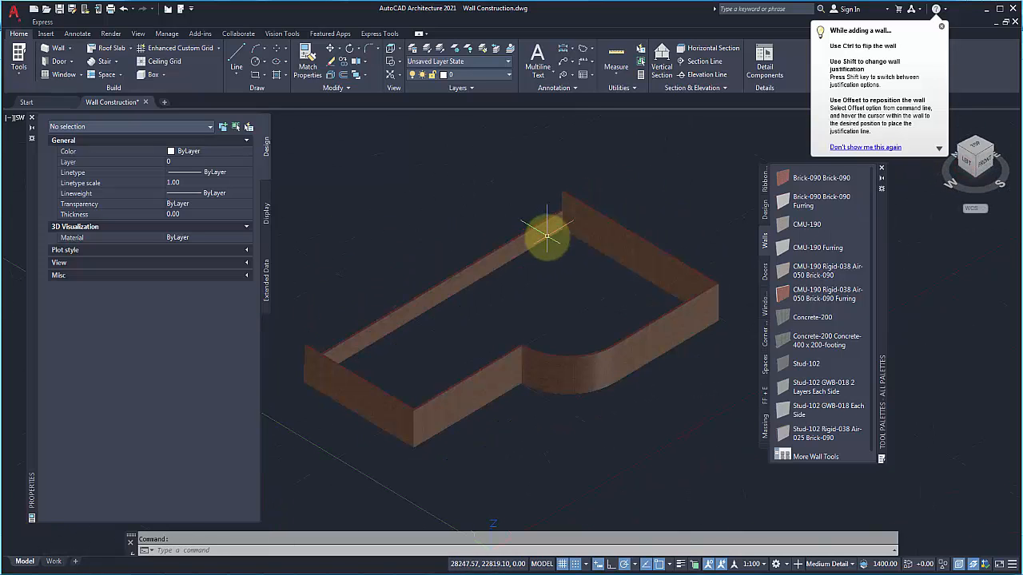
{"action": "left_click", "coordinate": [513, 246]}
{"action": "scroll", "coordinate": [418, 290], "scroll_direction": "up", "scroll_amount": 4}
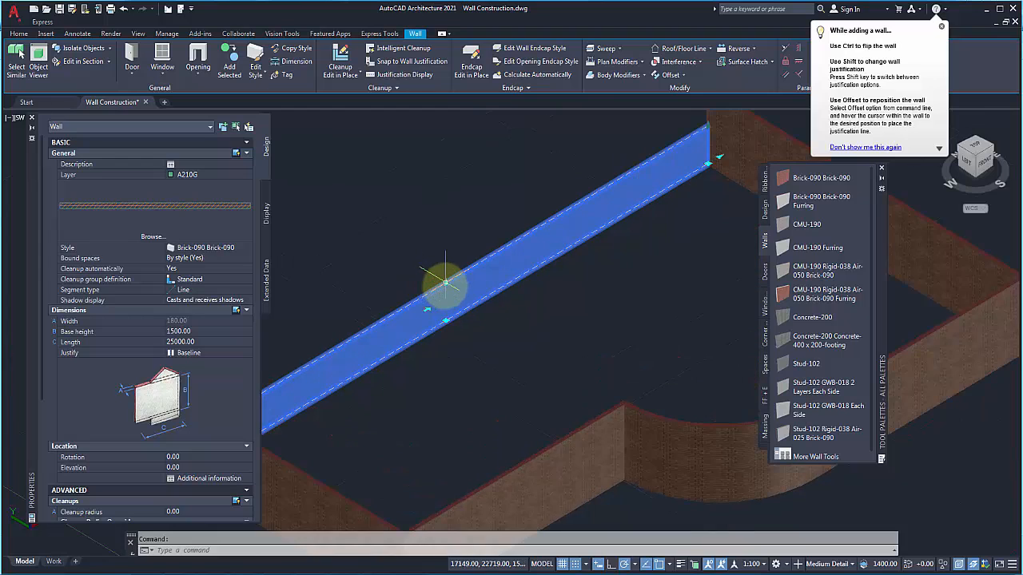
{"action": "left_click", "coordinate": [445, 282]}
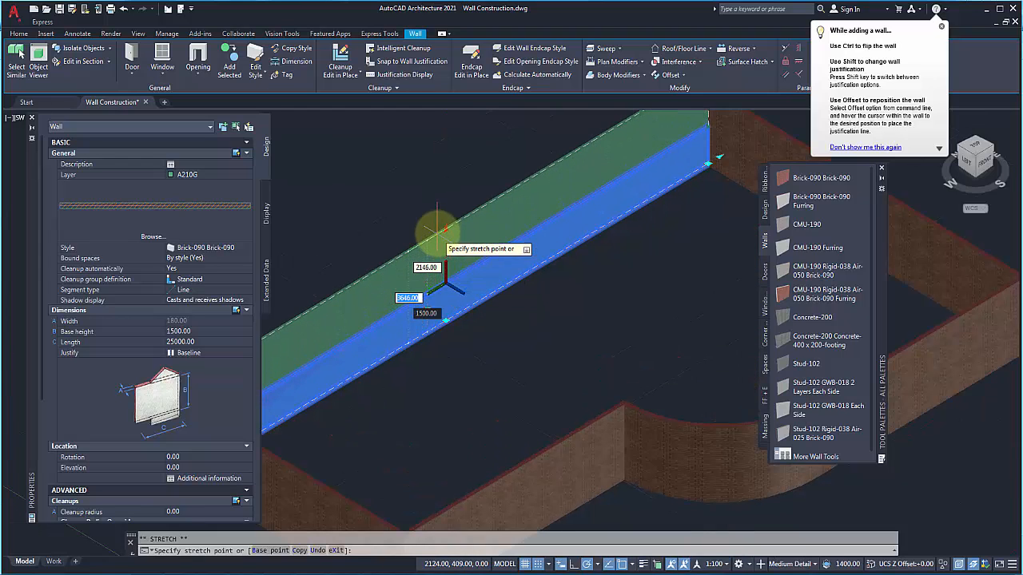
{"action": "middle_click_drag", "start_coordinate": [445, 240], "coordinate": [605, 212], "text": "shift"}
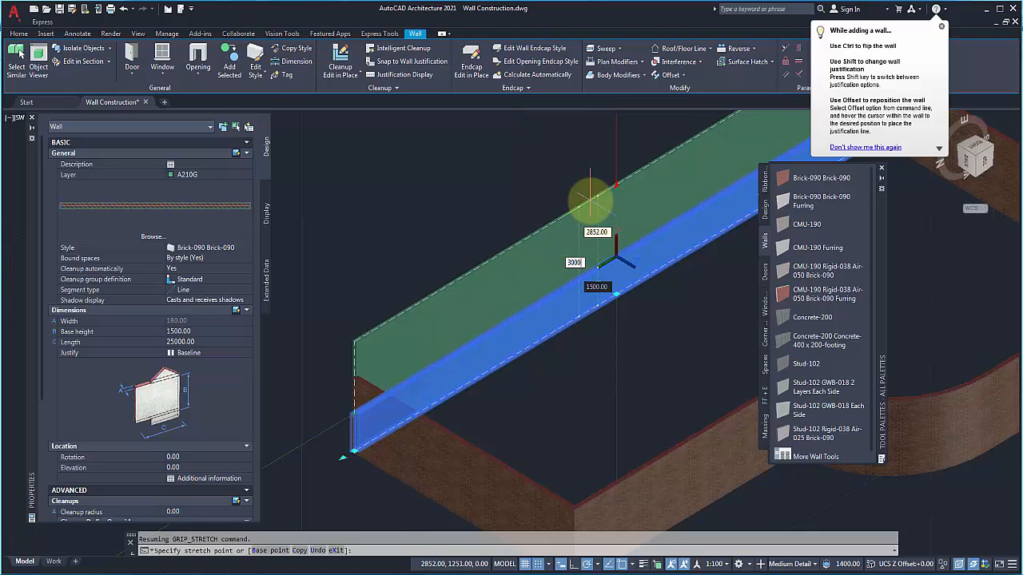
{"action": "type", "text": "3000"}
{"action": "key", "text": "Return"}
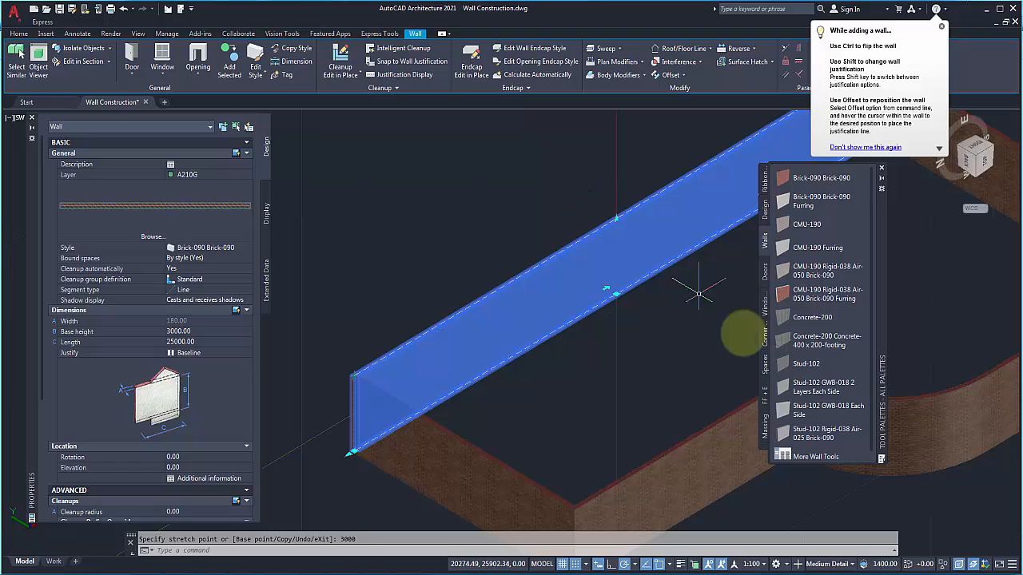
{"action": "key", "text": "Escape"}
{"action": "scroll", "coordinate": [525, 296], "scroll_direction": "down", "scroll_amount": 3}
{"action": "middle_click_drag", "start_coordinate": [688, 285], "coordinate": [555, 314]}
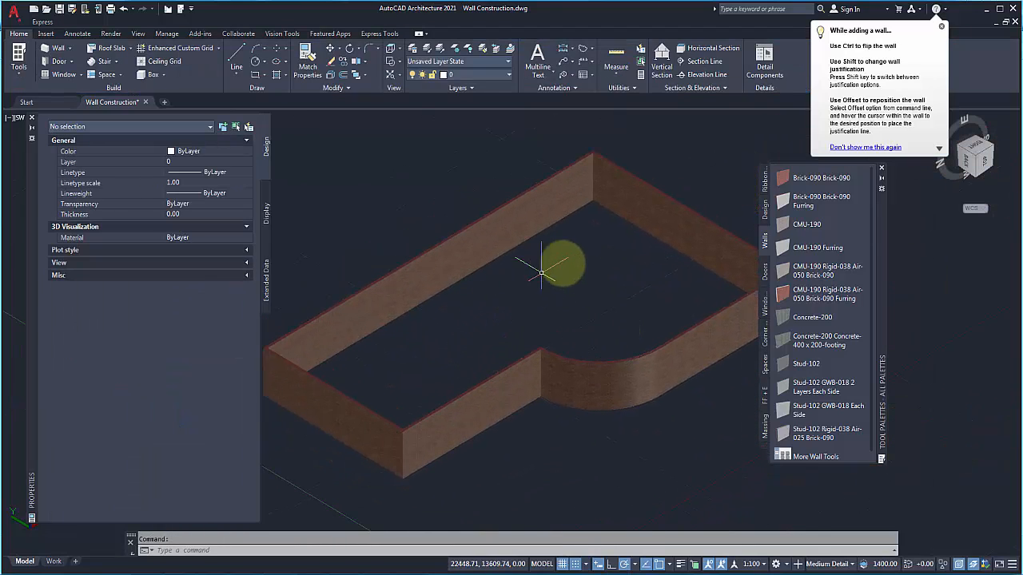
{"action": "scroll", "coordinate": [591, 332], "scroll_direction": "down", "scroll_amount": 2}
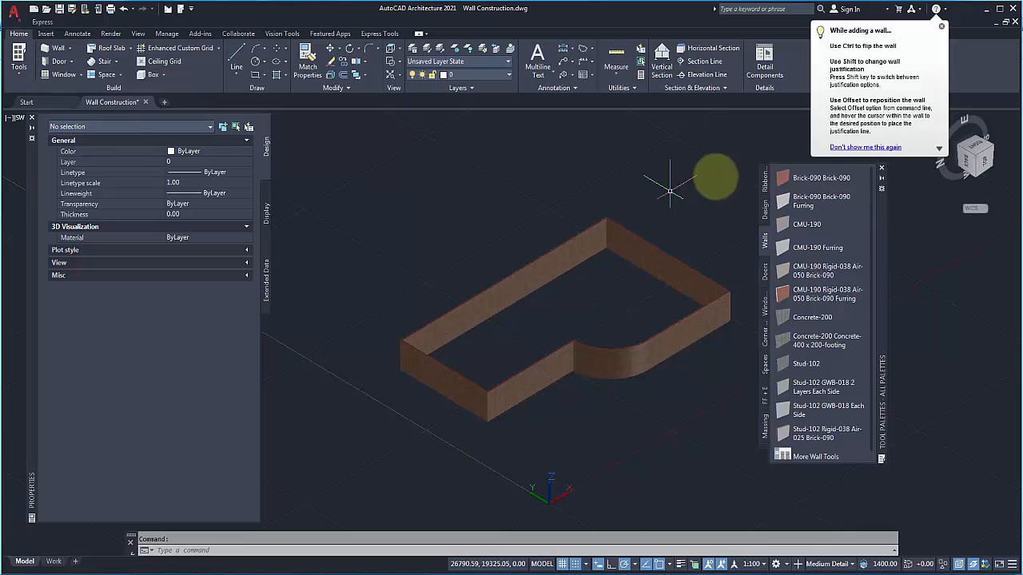
Step: Draw a Concrete-200 Concrete-400 x 200-footing wall about 13300 long in the empty area behind the brick building
{"action": "left_click", "coordinate": [838, 338]}
{"action": "middle_click_drag", "start_coordinate": [508, 196], "coordinate": [572, 306]}
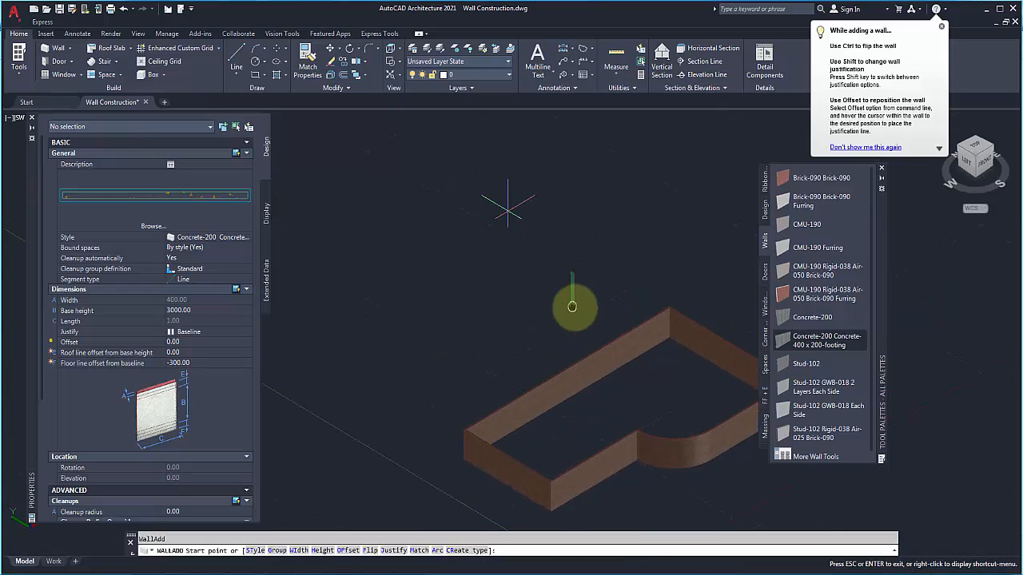
{"action": "left_click", "coordinate": [420, 263]}
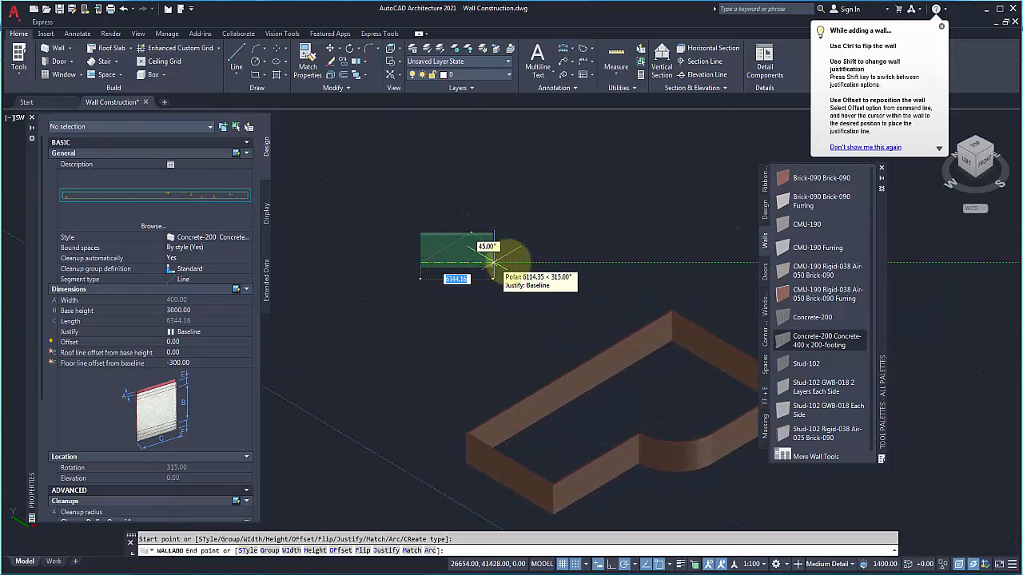
{"action": "left_click", "coordinate": [574, 262]}
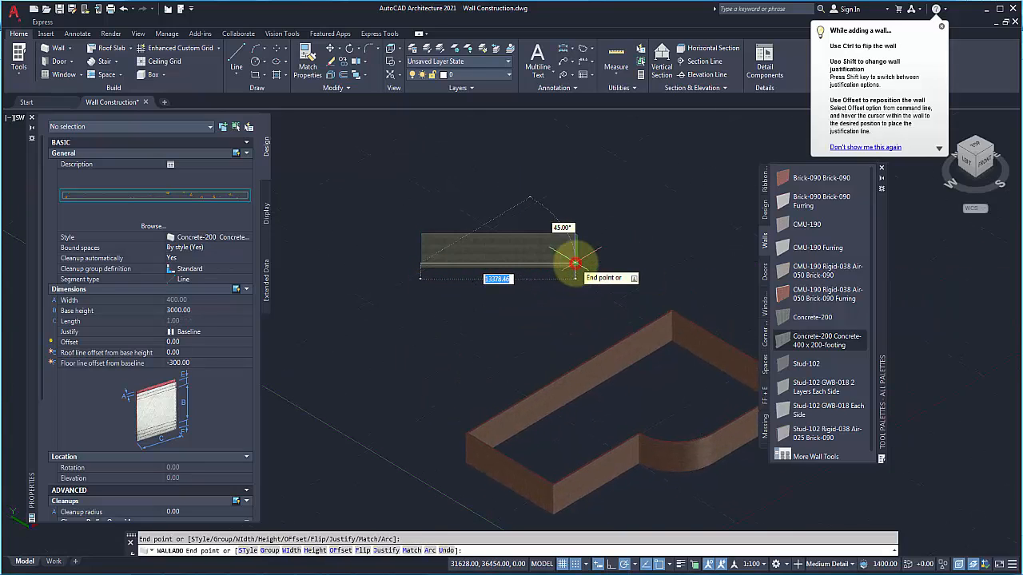
{"action": "right_click", "coordinate": [575, 262]}
{"action": "left_click", "coordinate": [587, 270]}
Step: Examine the footing at the concrete wall's end in isometric and in the Top view
{"action": "scroll", "coordinate": [558, 263], "scroll_direction": "up", "scroll_amount": 5}
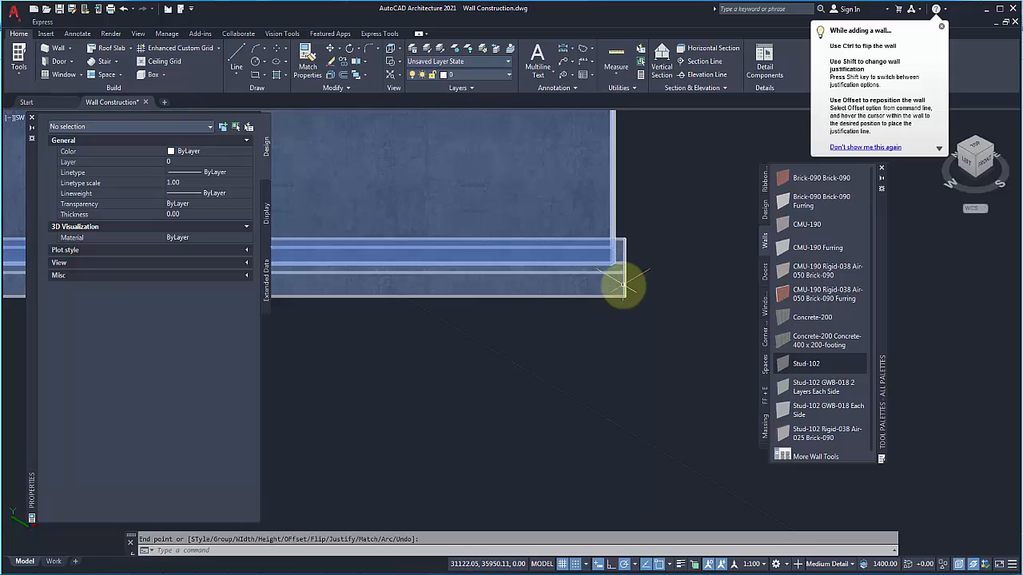
{"action": "scroll", "coordinate": [650, 296], "scroll_direction": "down", "scroll_amount": 4}
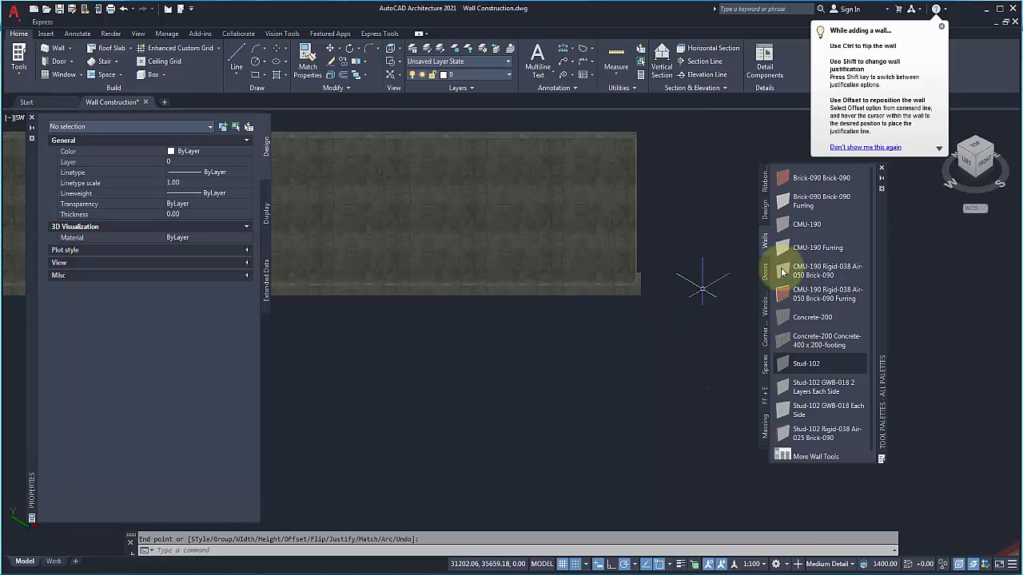
{"action": "left_click", "coordinate": [977, 148]}
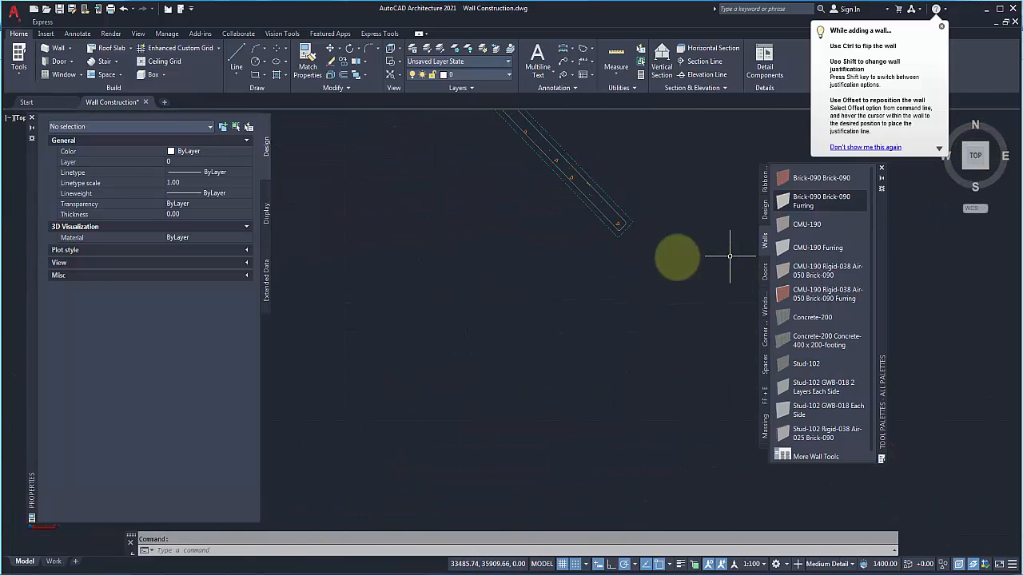
{"action": "scroll", "coordinate": [593, 222], "scroll_direction": "up", "scroll_amount": 5}
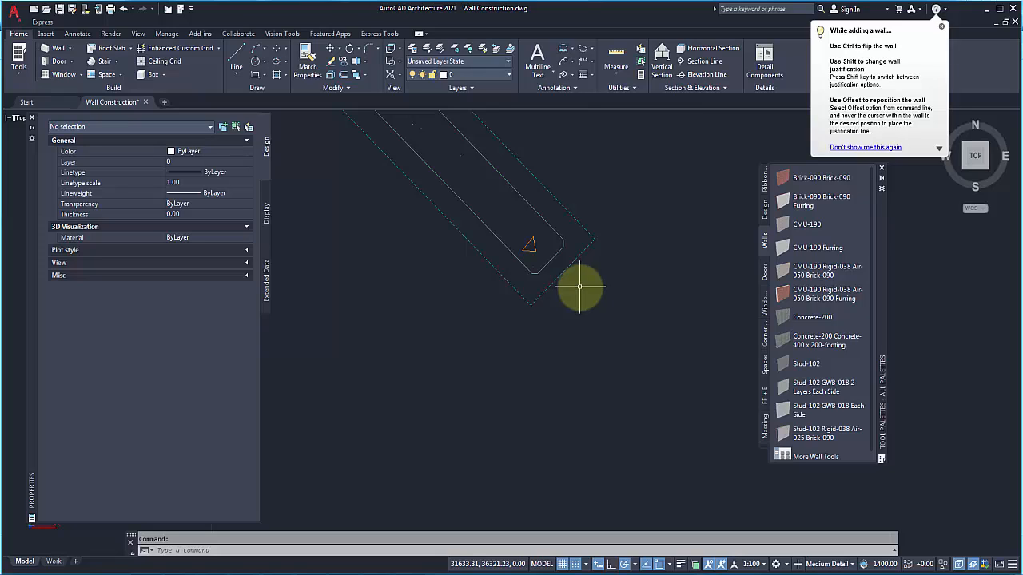
{"action": "scroll", "coordinate": [604, 318], "scroll_direction": "down", "scroll_amount": 6}
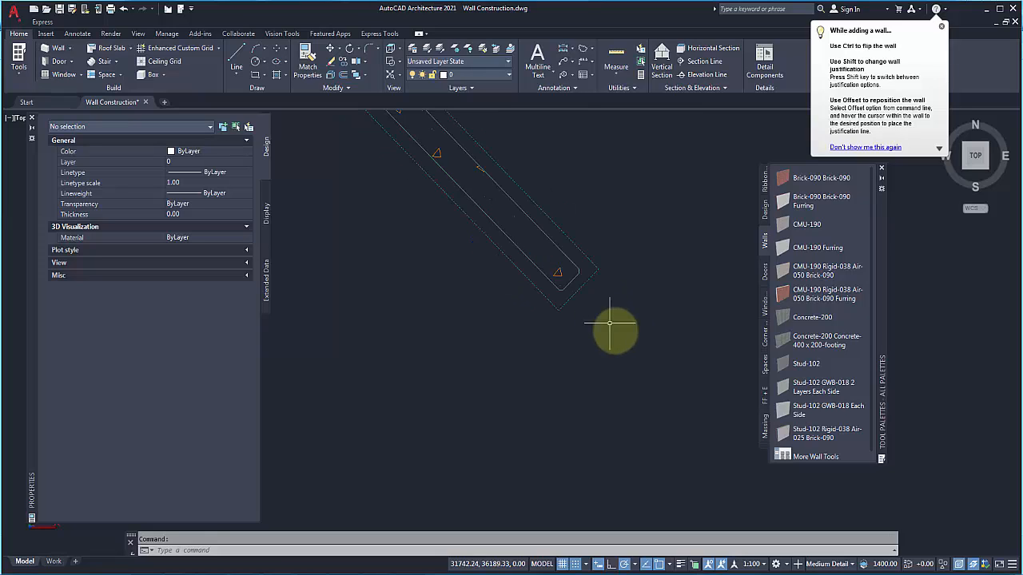
{"action": "scroll", "coordinate": [603, 318], "scroll_direction": "down", "scroll_amount": 6}
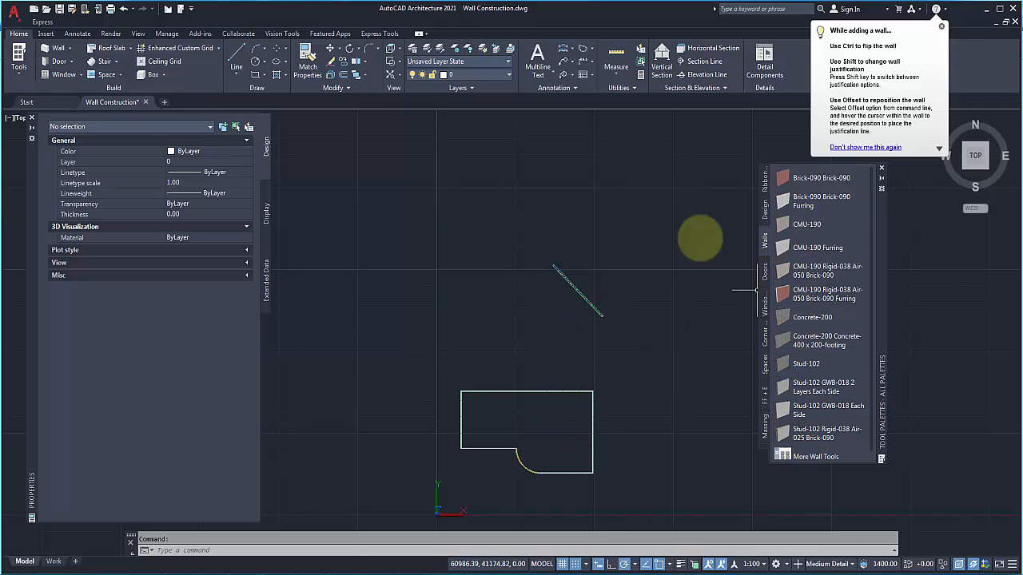
Step: Close the Properties palette and examine the curved brick wall's hatching and alignment in plan
{"action": "left_click", "coordinate": [32, 117]}
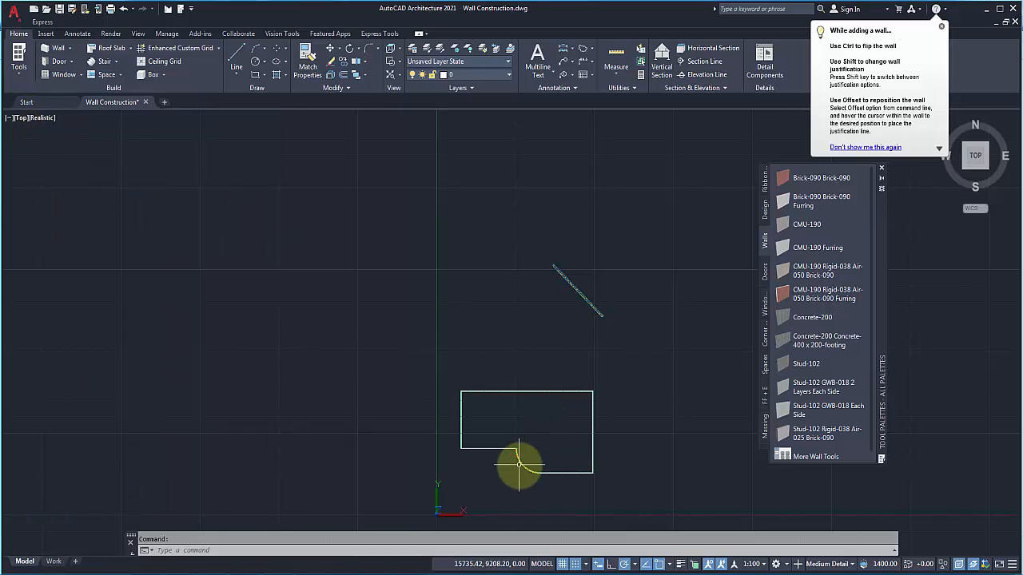
{"action": "scroll", "coordinate": [521, 463], "scroll_direction": "up", "scroll_amount": 10}
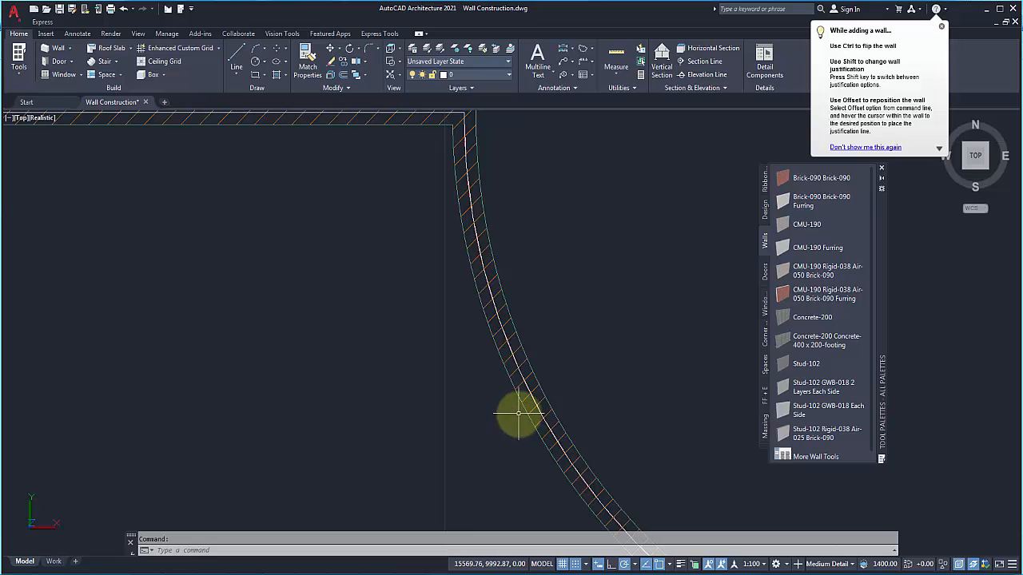
{"action": "scroll", "coordinate": [486, 385], "scroll_direction": "down", "scroll_amount": 6}
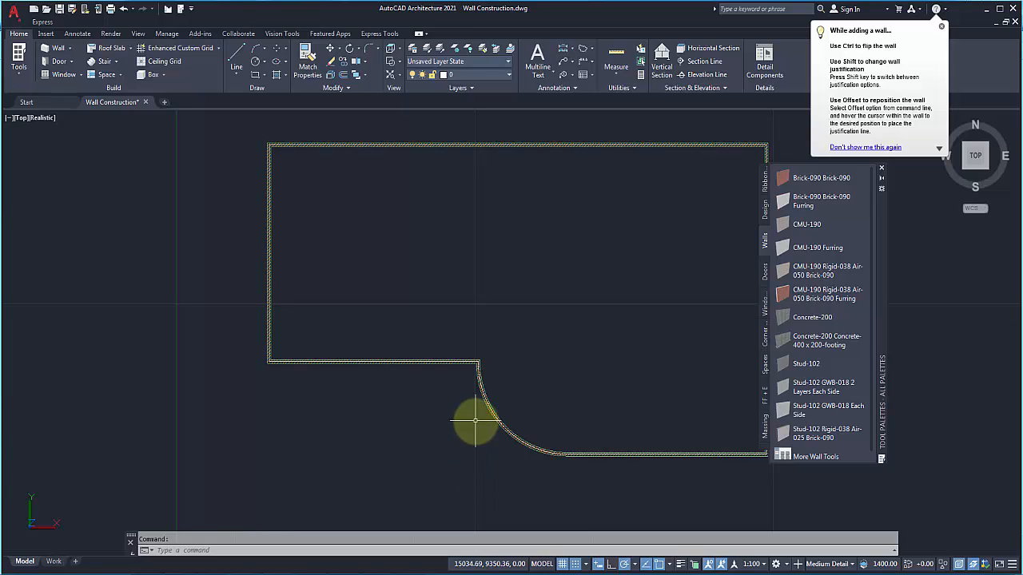
{"action": "mouse_move", "coordinate": [483, 406]}
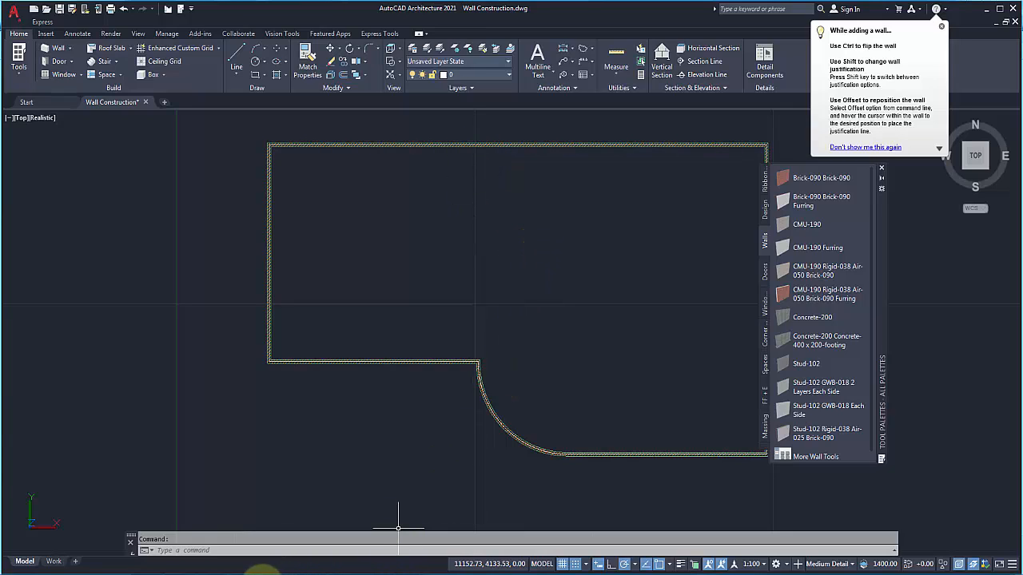
Step: Switch to the File Explorer window showing the AutoCAD Architecture 2021 - English folder
{"action": "left_click", "coordinate": [257, 574]}
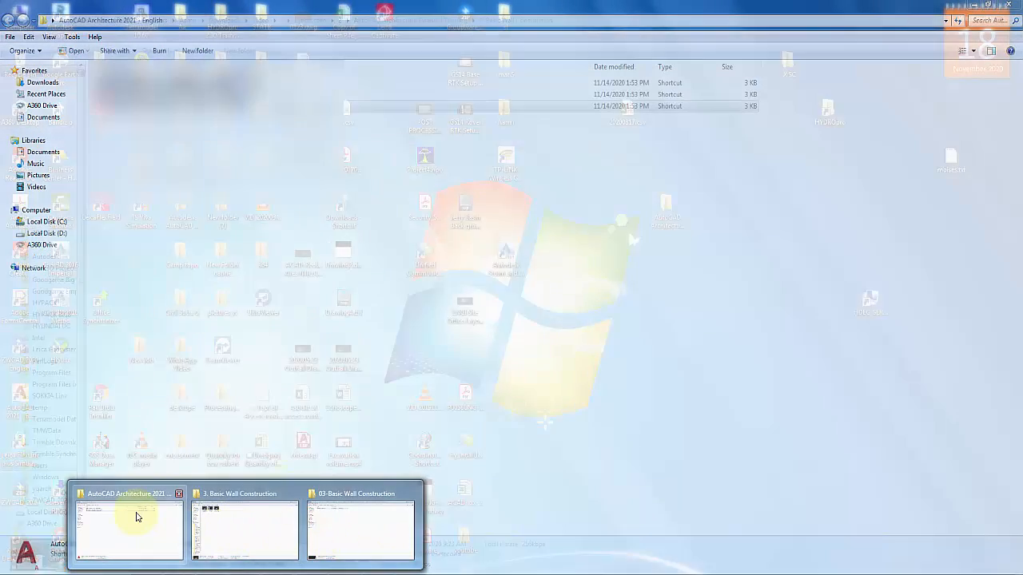
{"action": "left_click", "coordinate": [136, 514]}
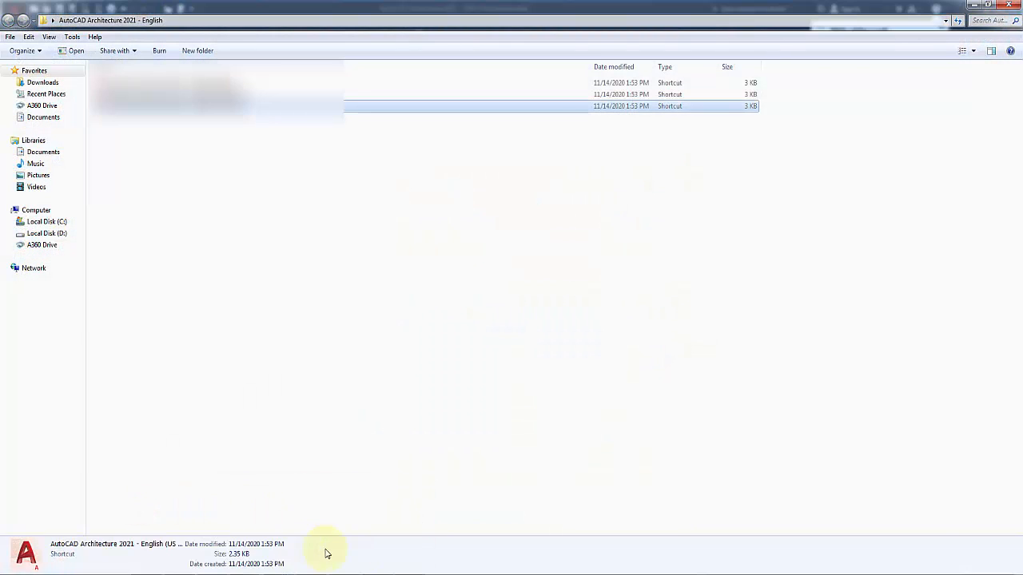